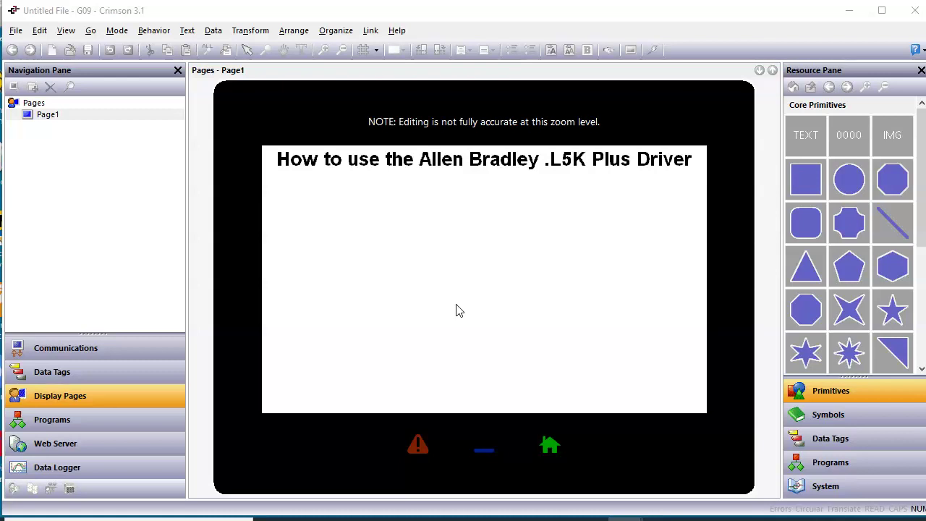
# Step: Check the Crimson 3.1 software version and copyright details
pyautogui.click(397, 30)
pyautogui.click(419, 185)
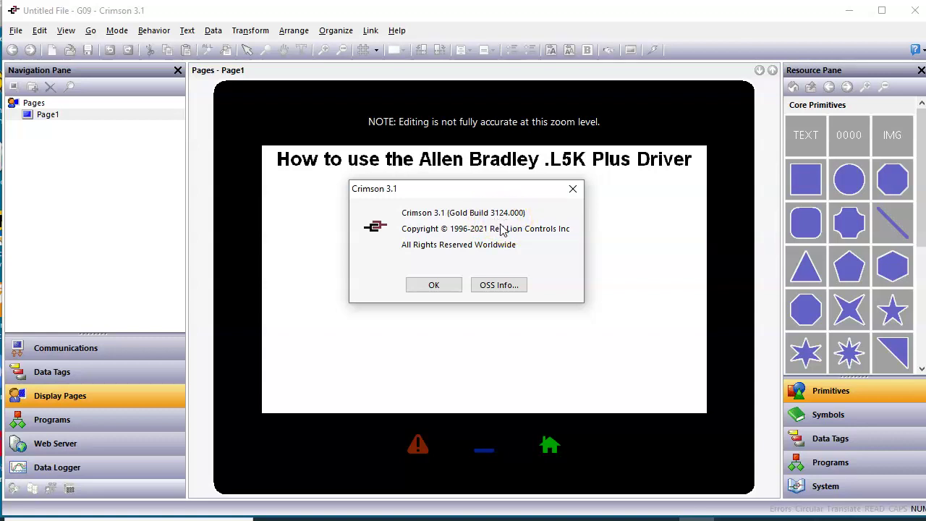
pyautogui.click(437, 285)
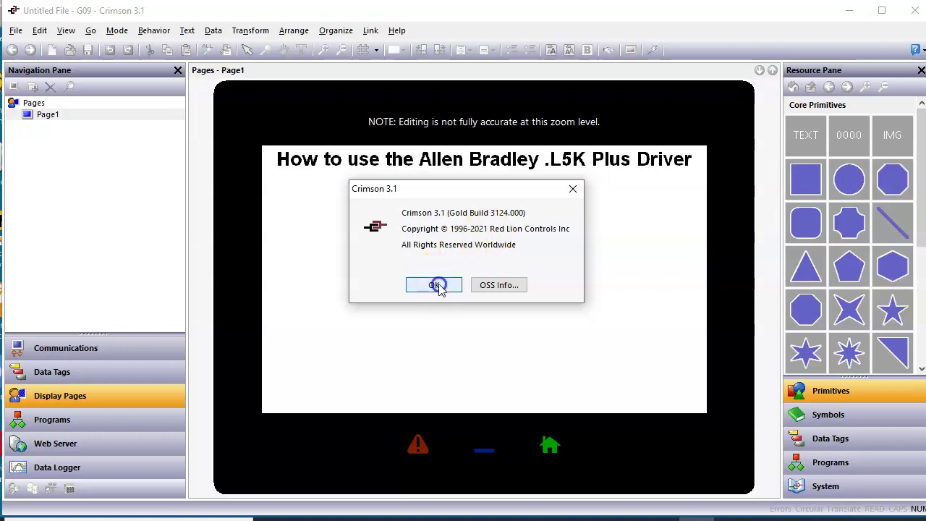
# Step: Give Protocol 1 the Allen-Bradley Native Tags via L5K File Plus driver, creating device PLC1
pyautogui.click(124, 358)
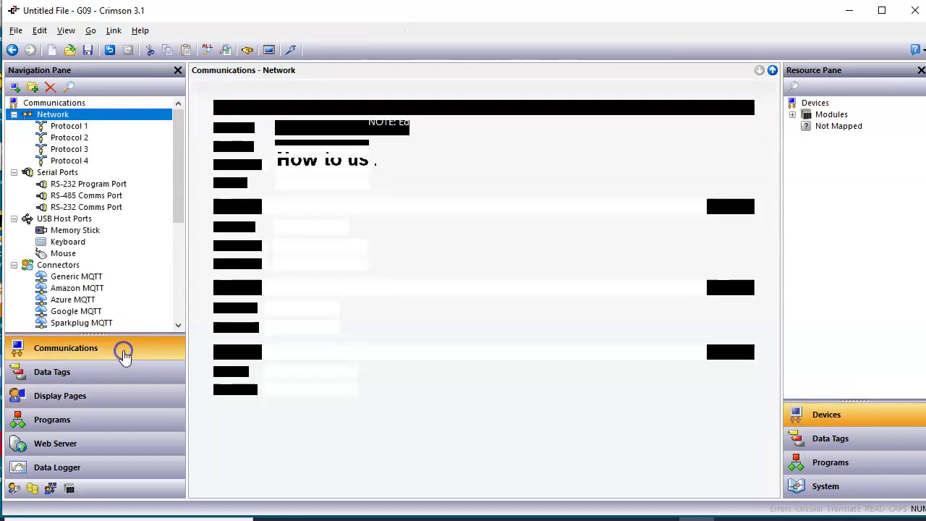
pyautogui.click(78, 127)
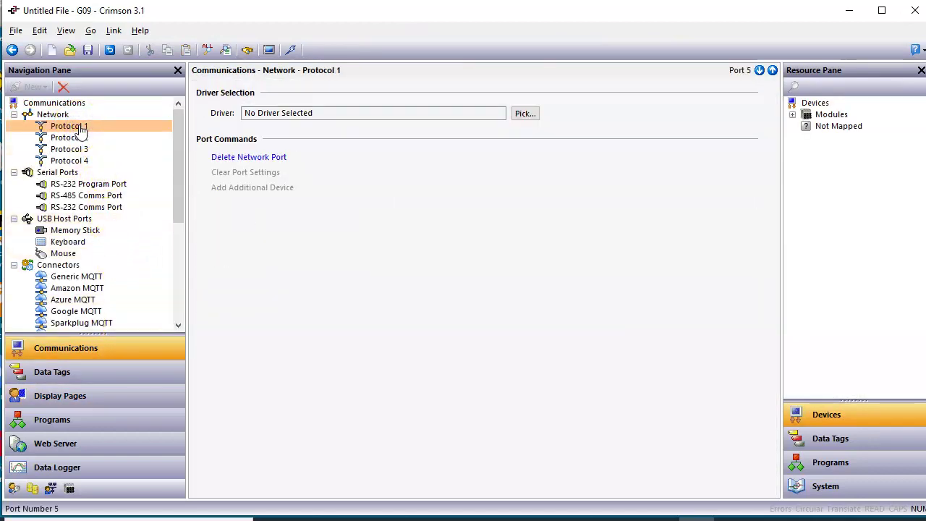
pyautogui.click(524, 116)
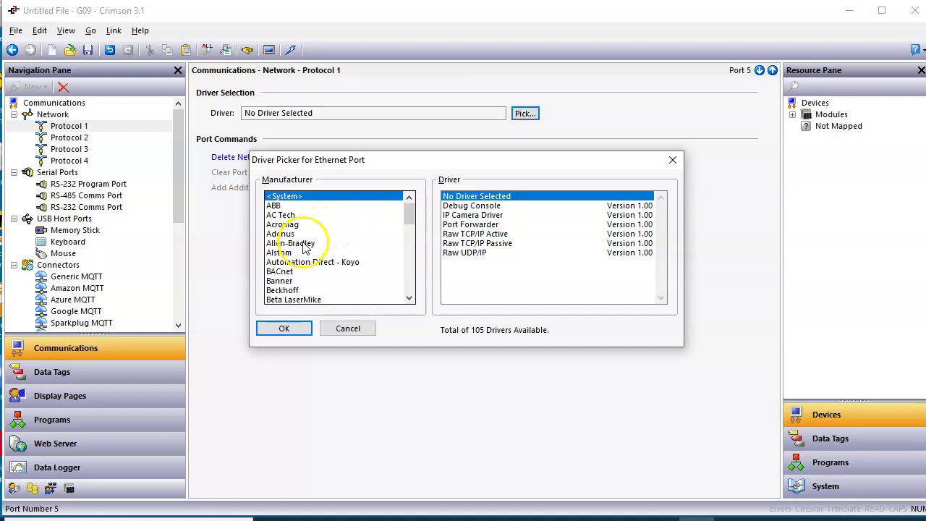
pyautogui.click(305, 244)
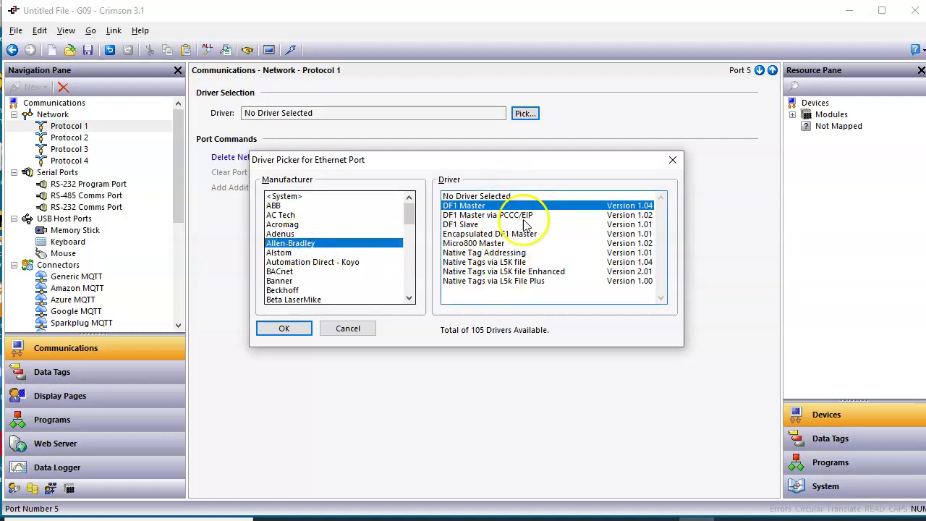
pyautogui.click(537, 273)
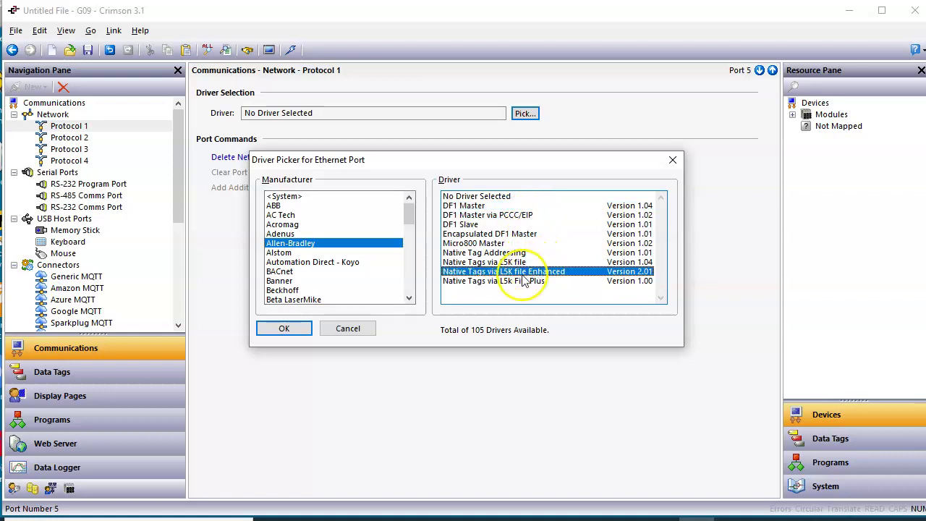
pyautogui.click(514, 283)
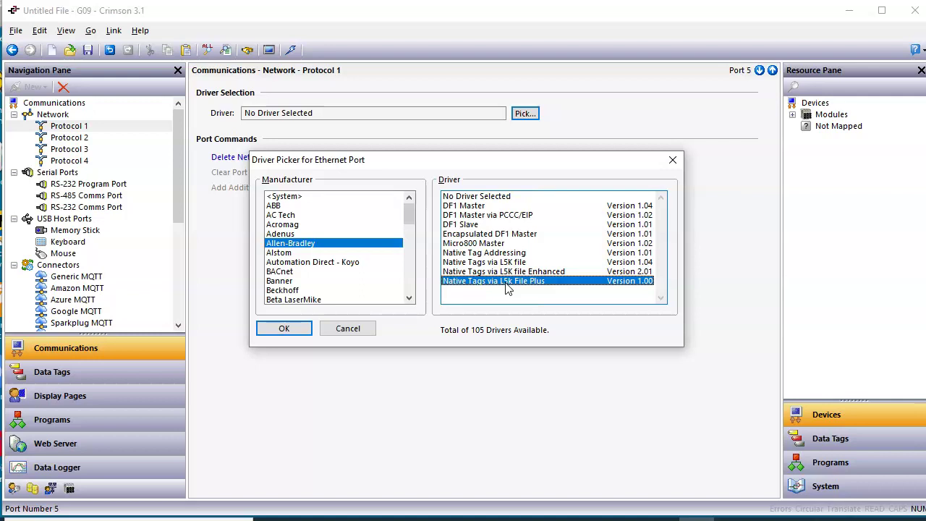
pyautogui.click(284, 328)
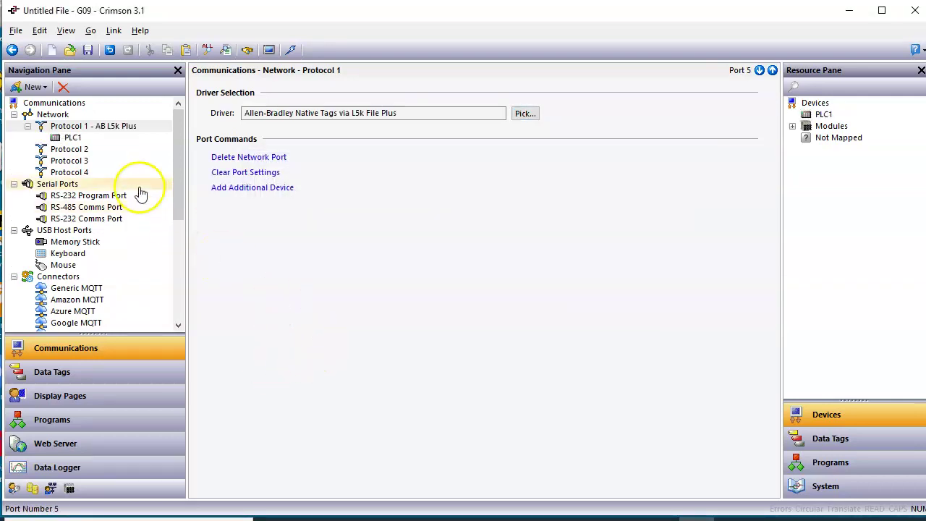
# Step: Rename the PLC1 device to WaZoo_PLC
pyautogui.click(71, 140)
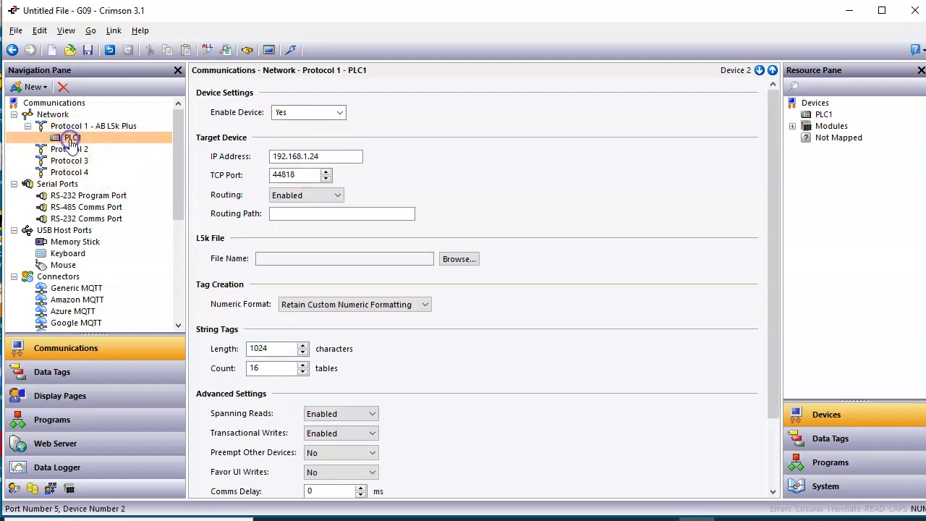
pyautogui.click(71, 139)
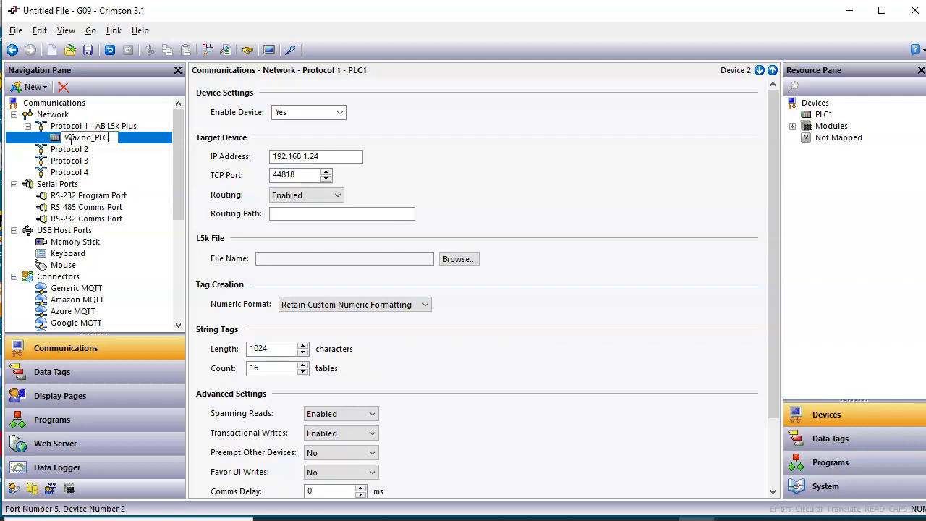
pyautogui.write('WaZoo_PLC')
pyautogui.press('Return')
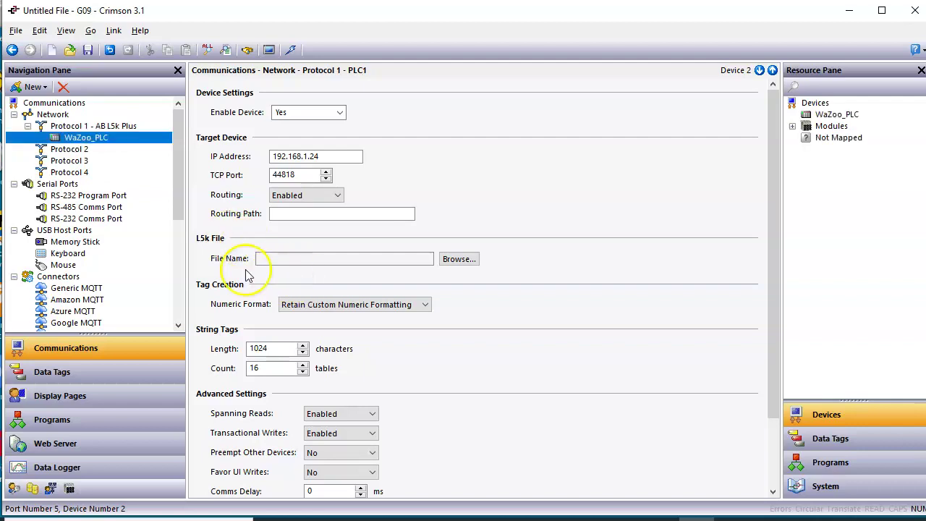
# Step: Load the WaZoos_CTRL_100704_01.L5K file into the WaZoo_PLC device
pyautogui.click(466, 266)
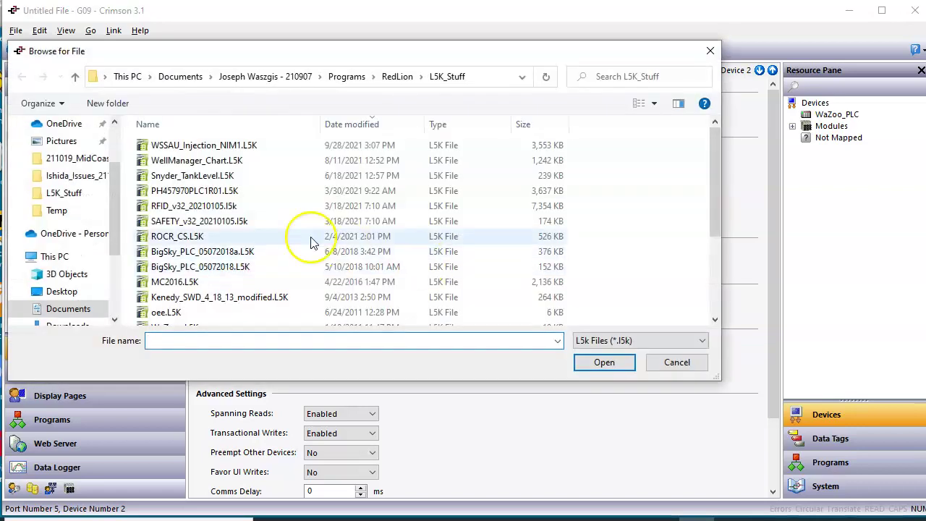
pyautogui.scroll(-3, 255, 236)
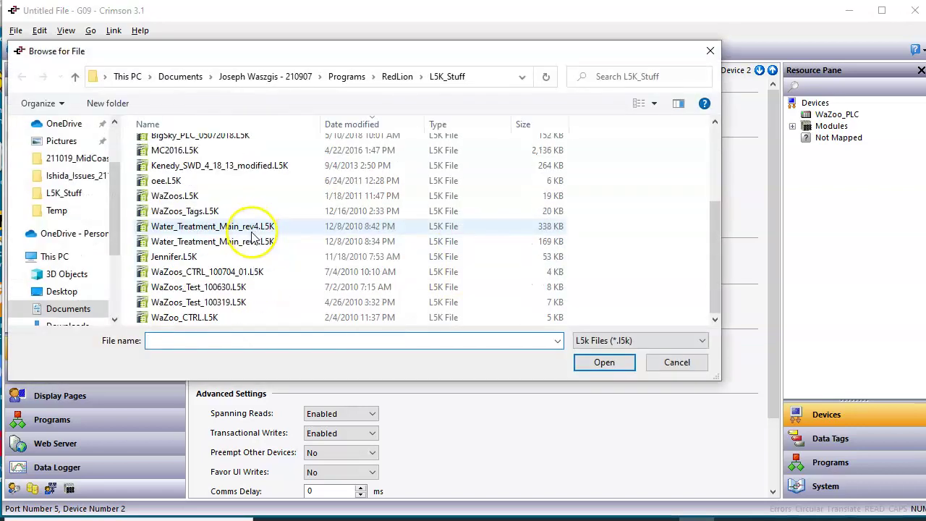
pyautogui.click(201, 320)
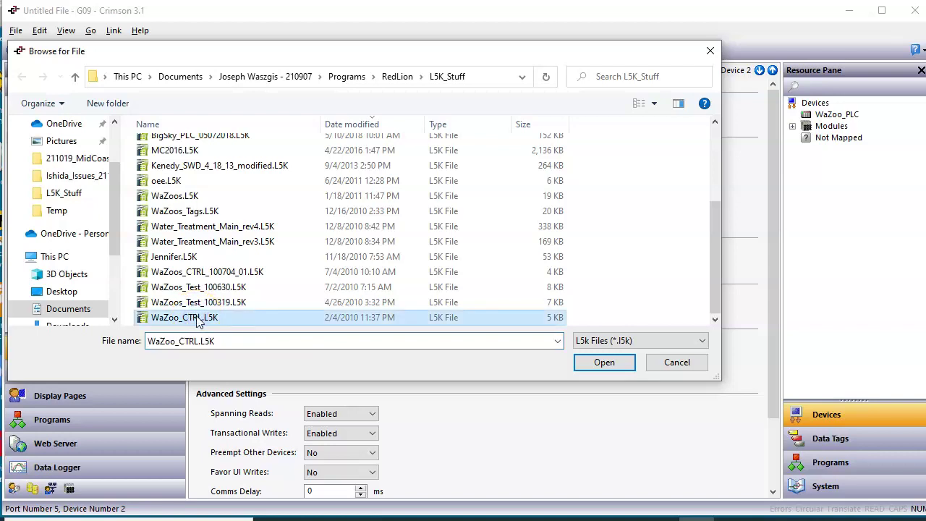
pyautogui.click(198, 271)
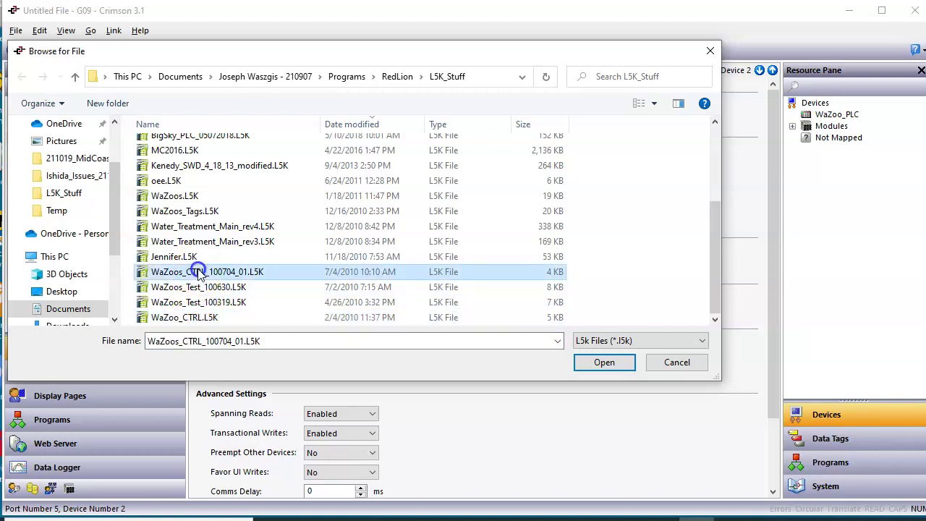
pyautogui.click(605, 371)
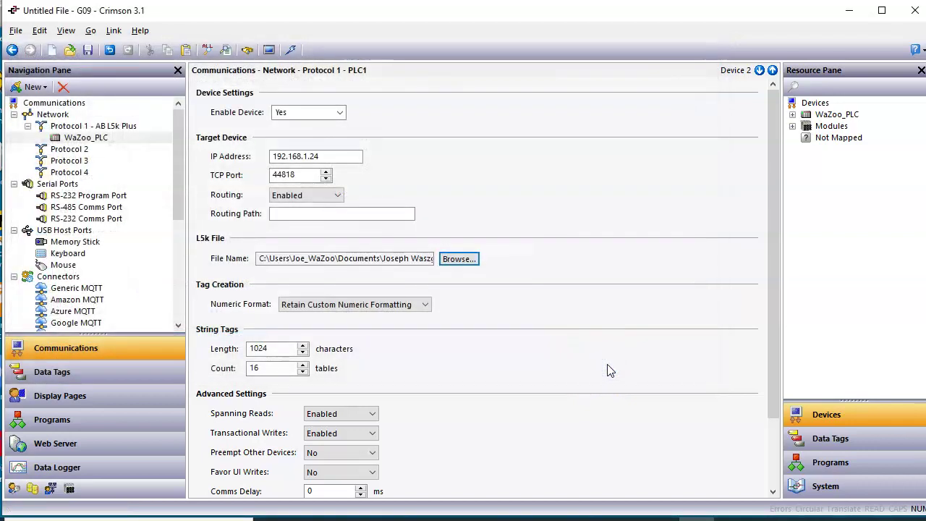
pyautogui.scroll(-5, 535, 337)
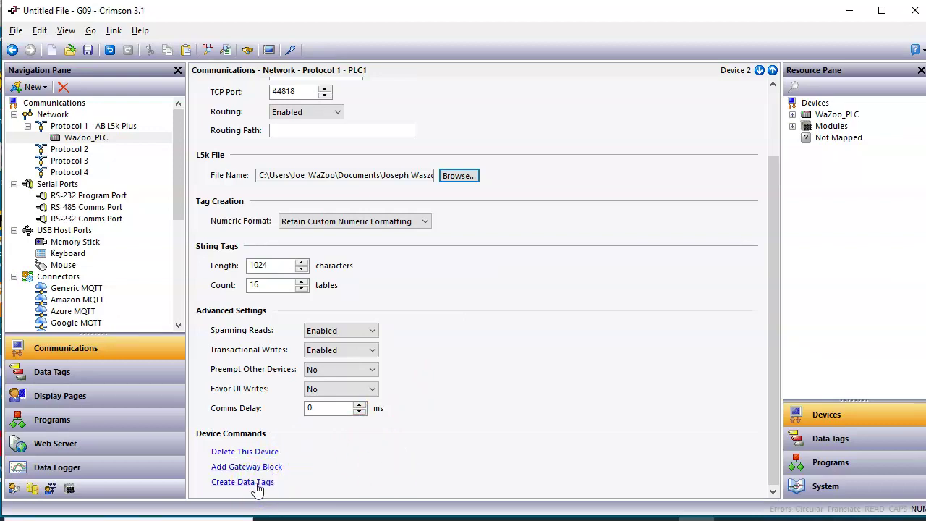
# Step: Create WaZoo_PLC data tags from the whole Program Tags group, accepting both confirmations
pyautogui.click(255, 486)
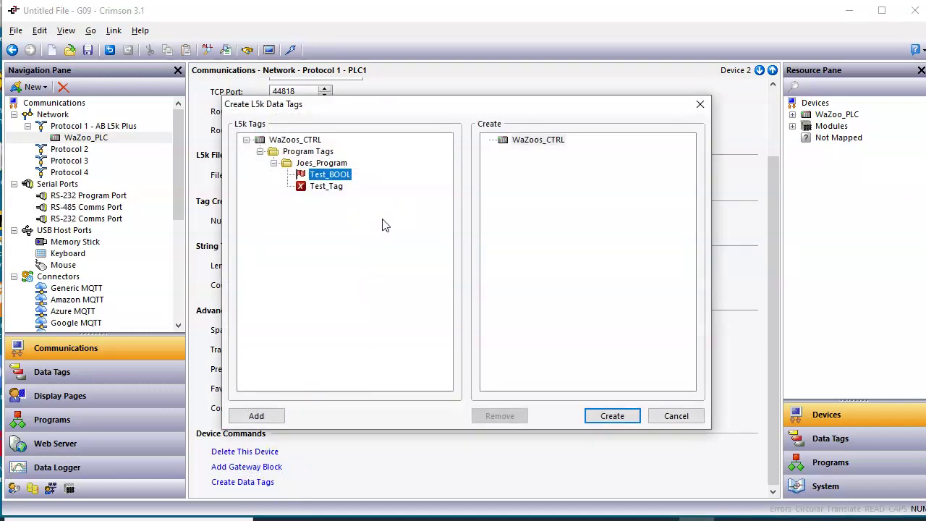
pyautogui.click(313, 152)
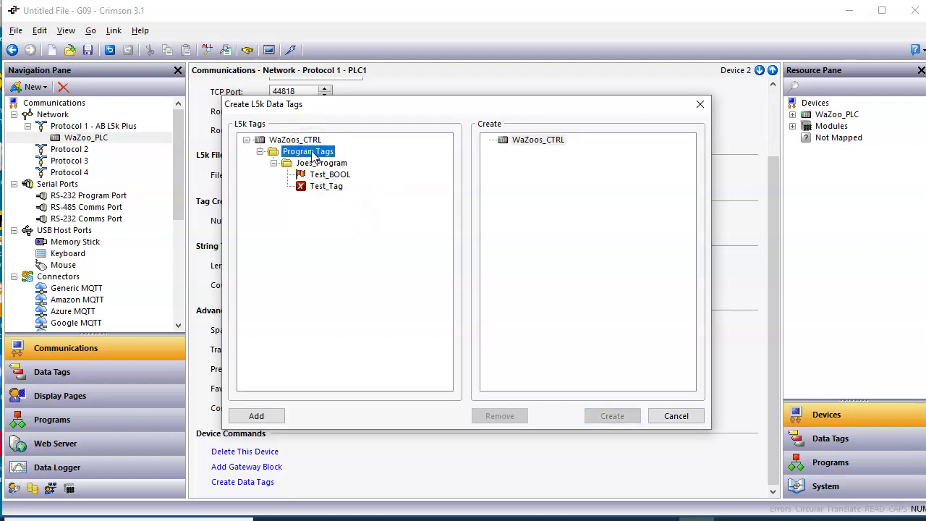
pyautogui.click(257, 417)
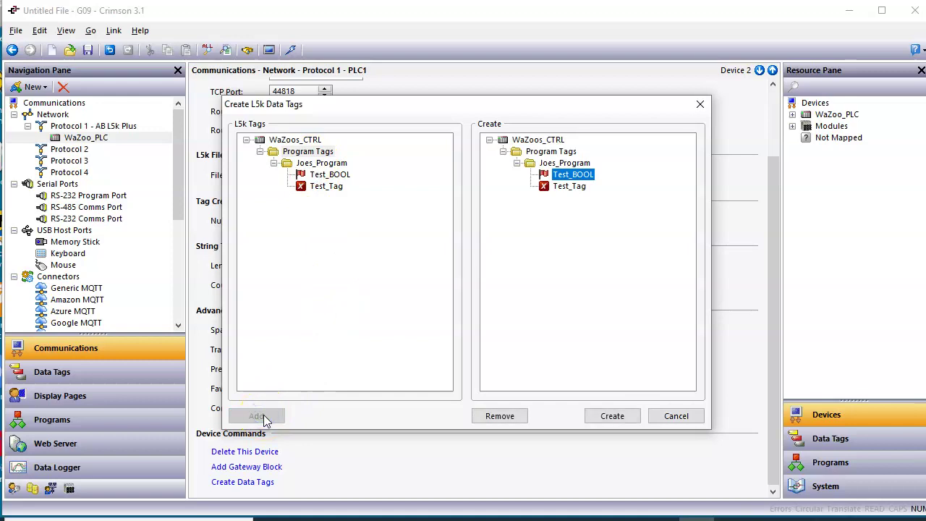
pyautogui.click(628, 420)
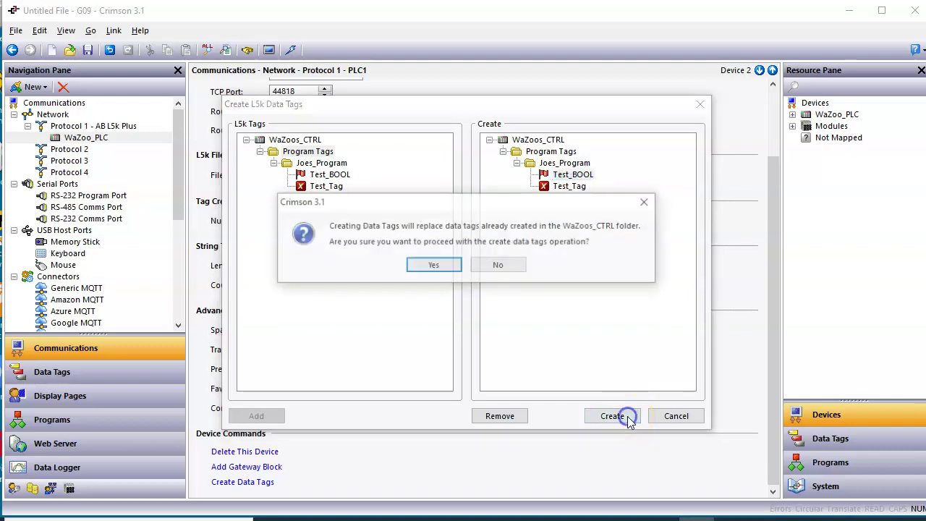
pyautogui.click(443, 267)
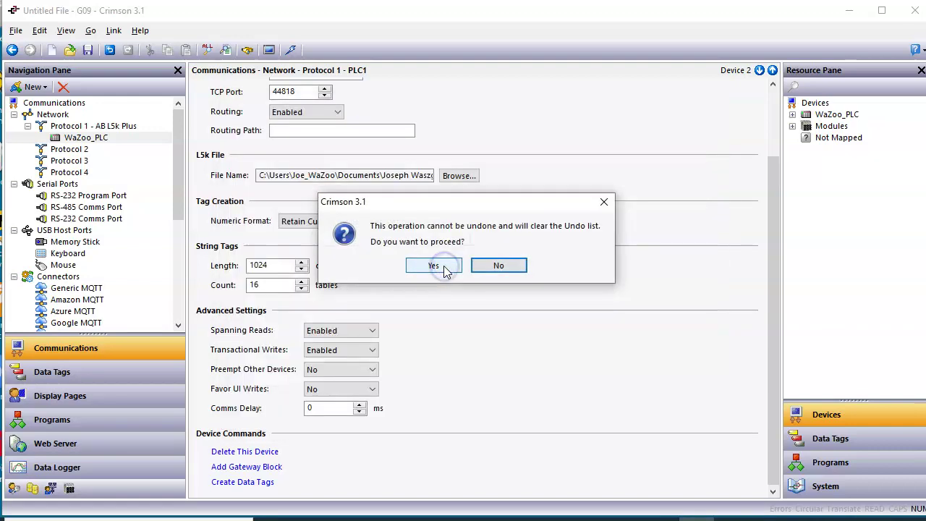
pyautogui.click(442, 268)
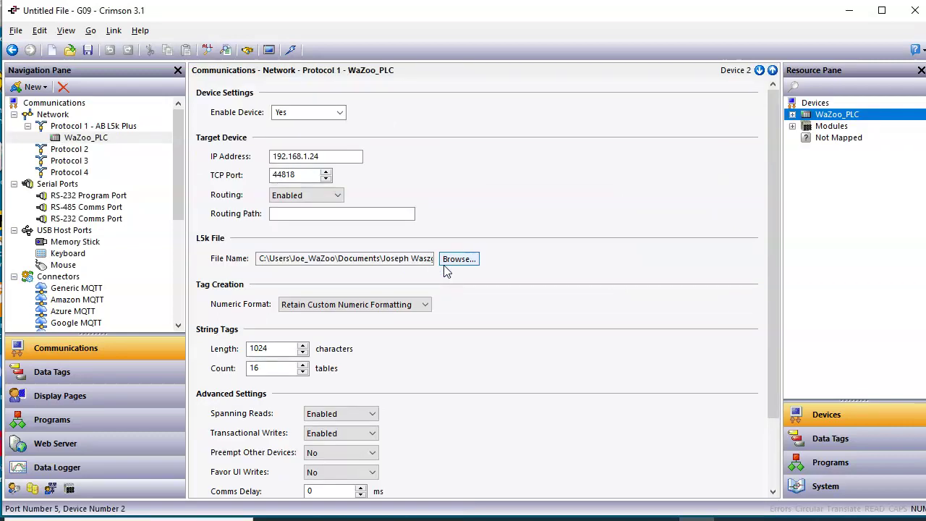
pyautogui.click(124, 379)
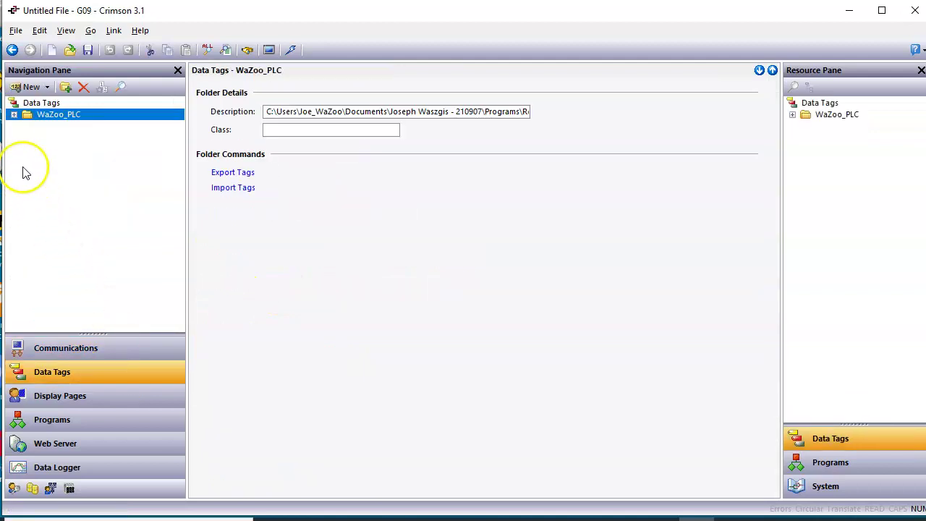
# Step: Expand WaZoo_PLC's Program_Tags folder and compare the Test_BOOL and Test_Tag properties
pyautogui.click(14, 116)
pyautogui.click(13, 115)
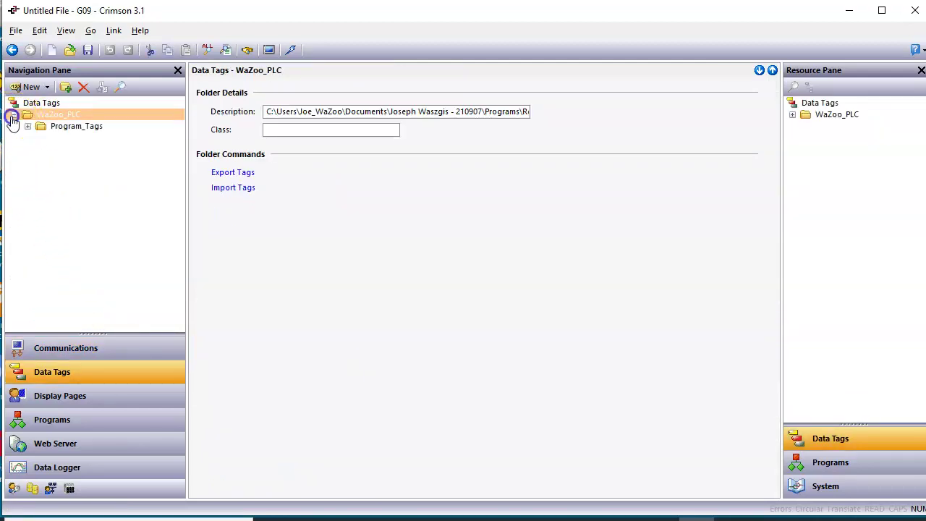
pyautogui.click(27, 126)
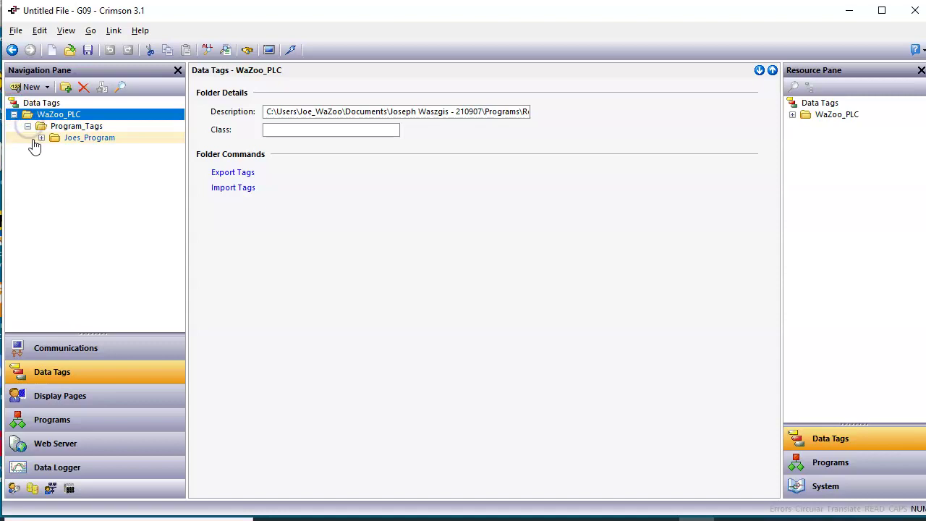
pyautogui.click(41, 138)
pyautogui.click(101, 149)
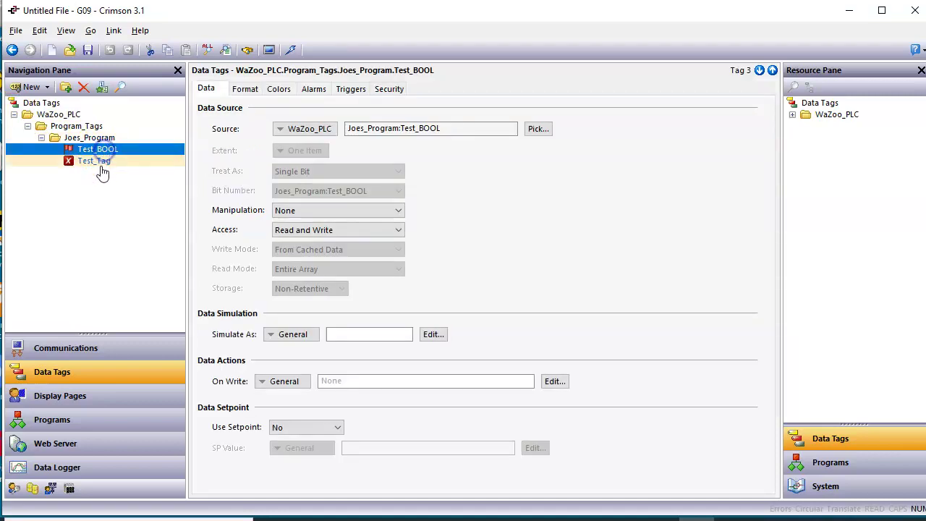
pyautogui.click(94, 161)
pyautogui.click(100, 150)
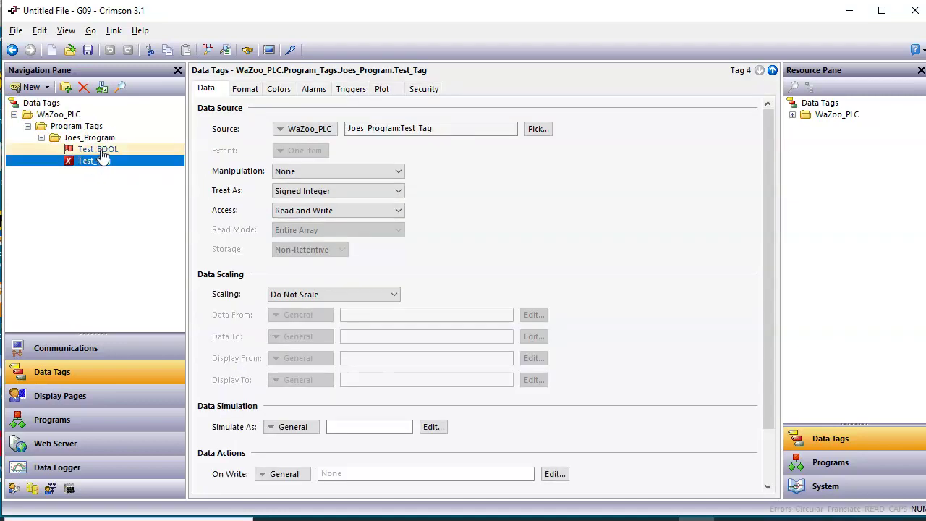
pyautogui.click(98, 162)
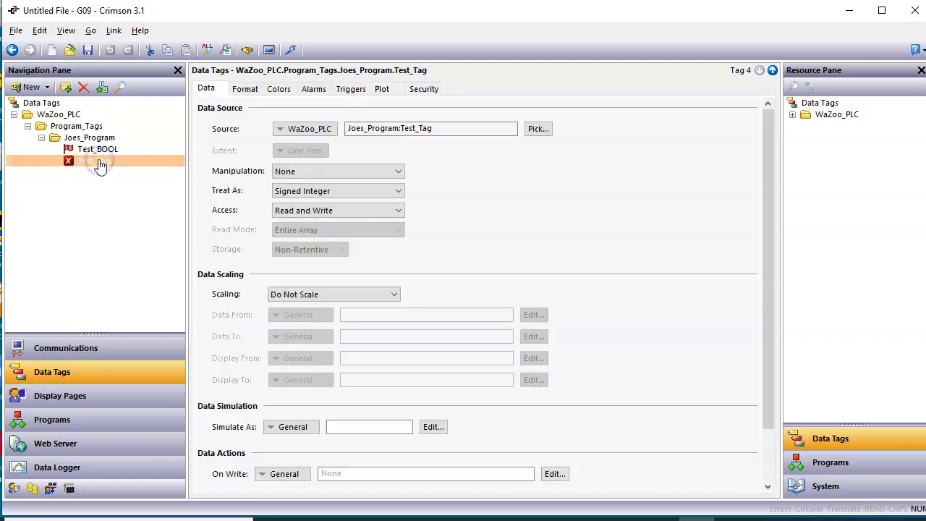
pyautogui.click(99, 151)
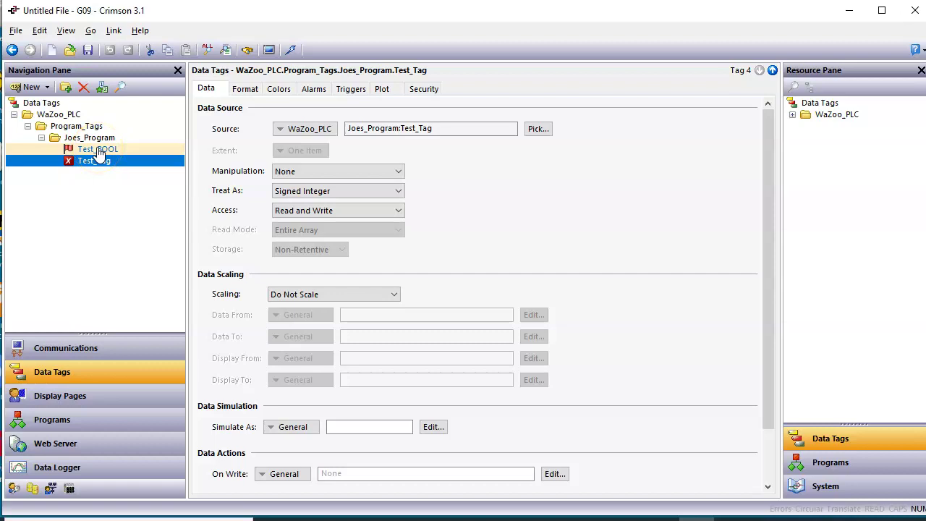
pyautogui.click(81, 350)
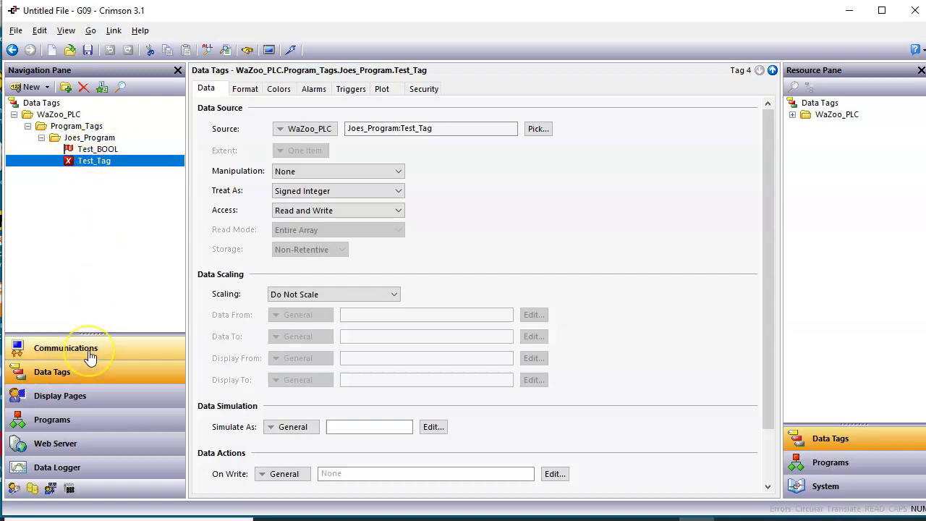
# Step: Assign Protocol 2 the Allen-Bradley Native Tags via L5K File Plus driver, creating PLC1
pyautogui.click(90, 354)
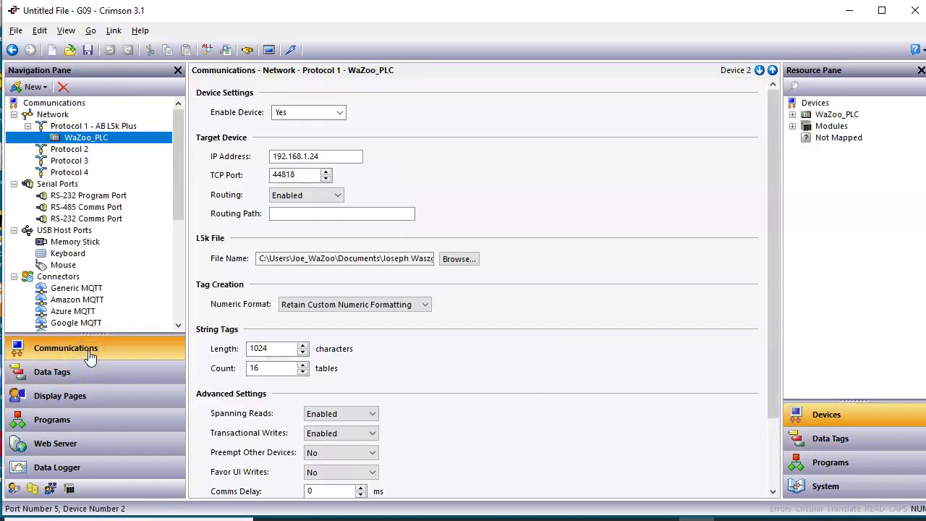
pyautogui.click(82, 150)
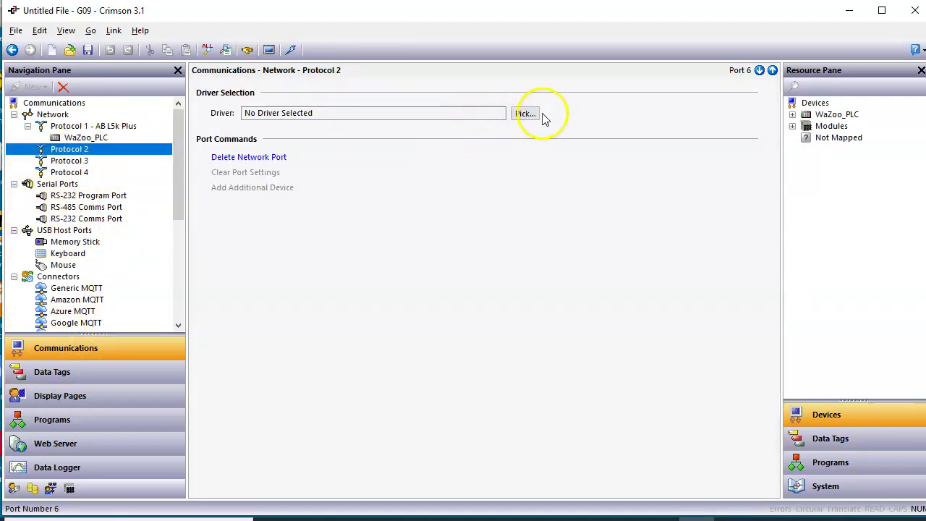
pyautogui.click(525, 113)
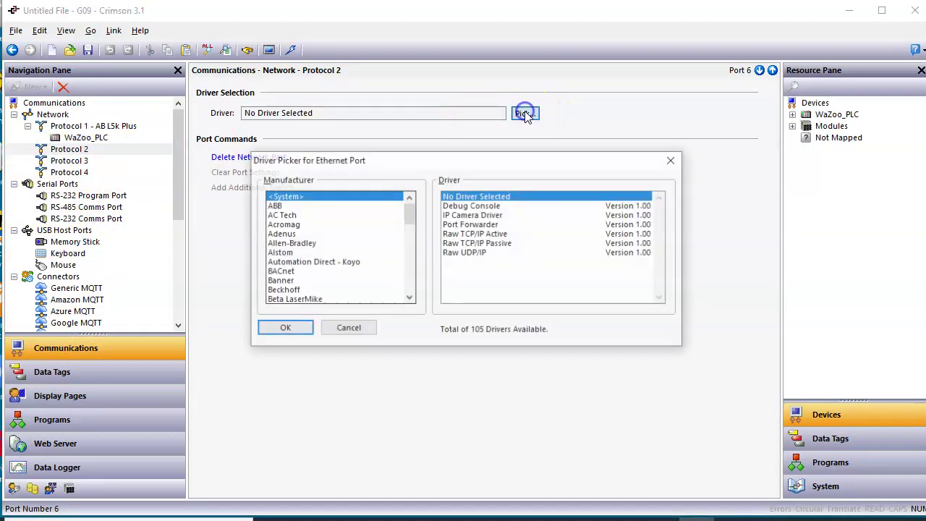
pyautogui.click(290, 243)
pyautogui.click(500, 281)
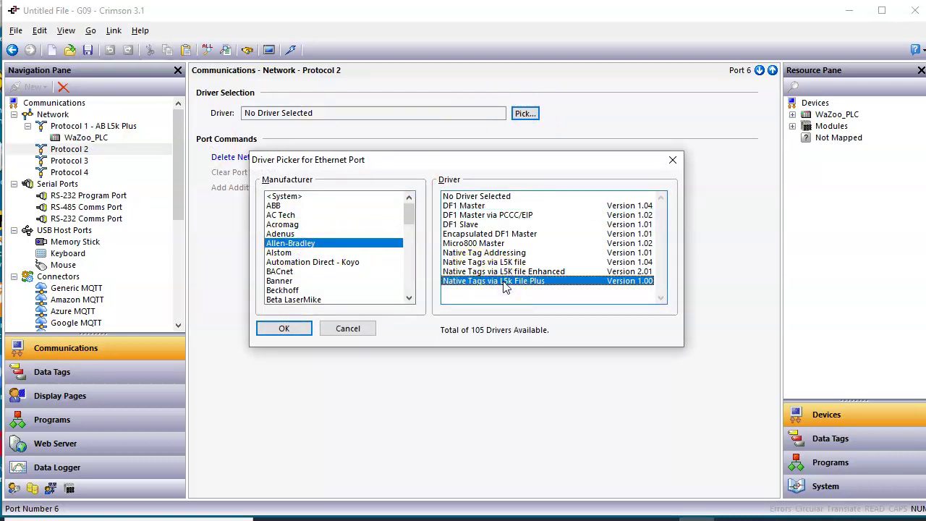
pyautogui.click(284, 328)
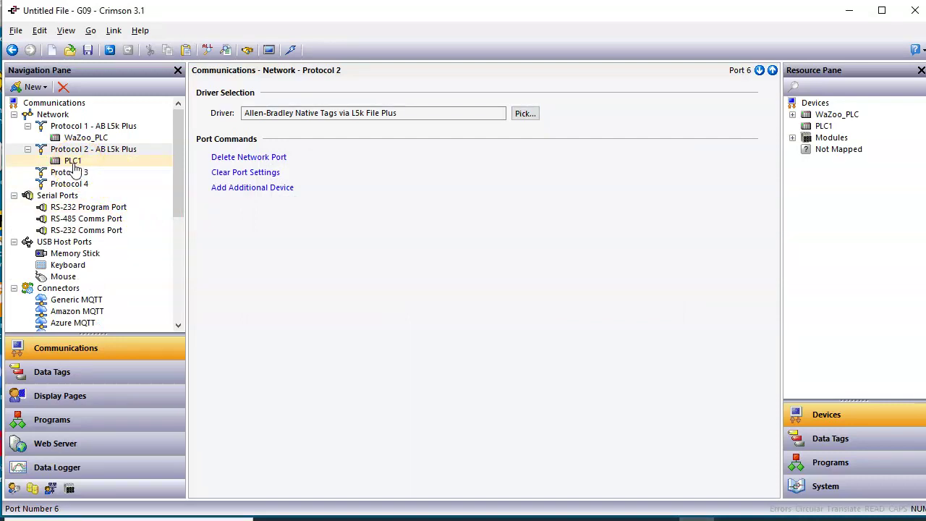
# Step: Rename Protocol 2's PLC1 device to Jennifers_PLC
pyautogui.click(72, 162)
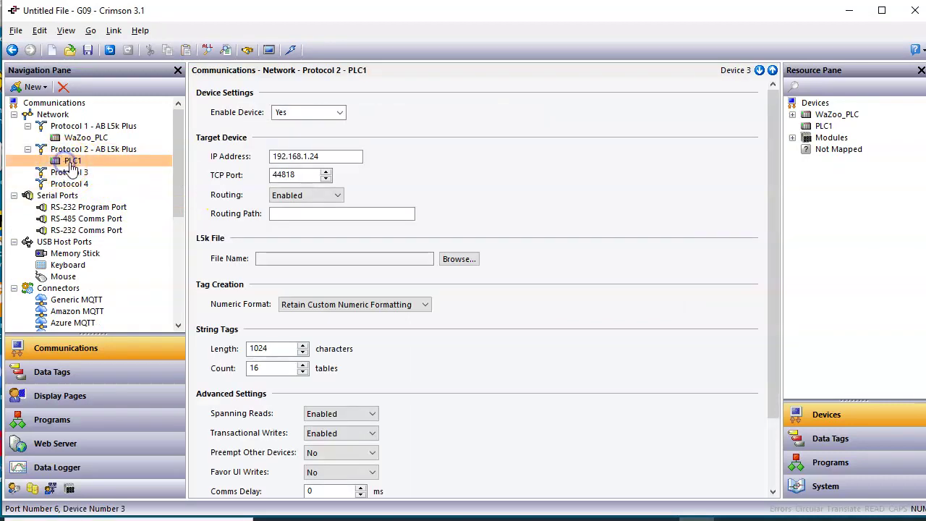
pyautogui.click(72, 162)
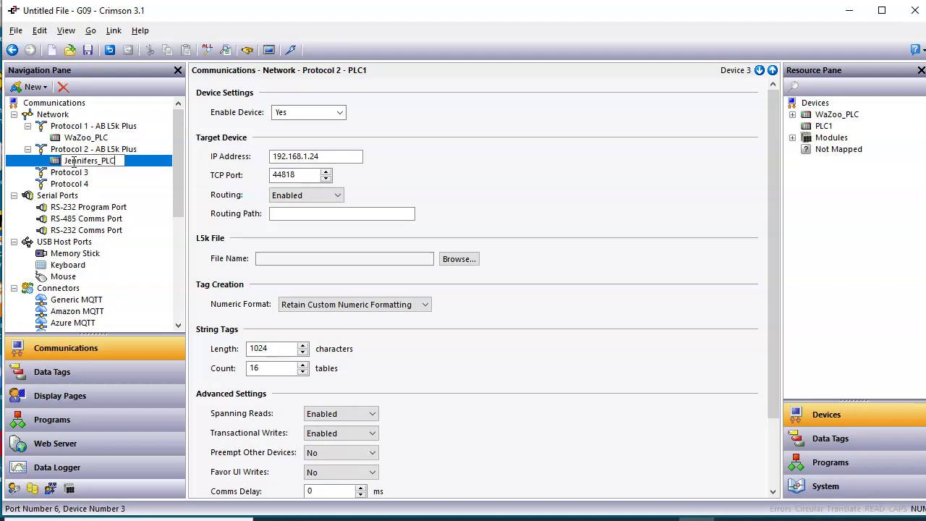
pyautogui.press('Return')
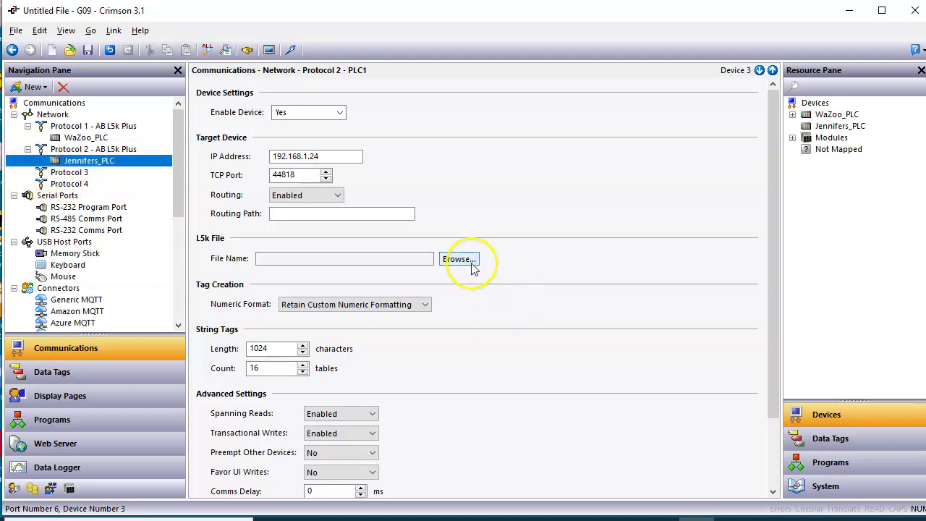
# Step: Load the Jennifer.L5K tag file into Jennifers_PLC
pyautogui.click(467, 259)
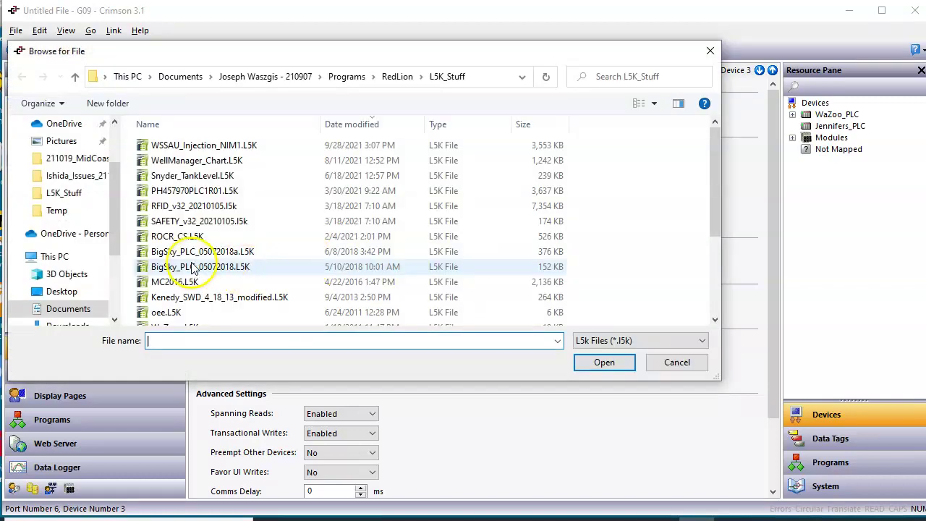
pyautogui.scroll(-2, 192, 274)
pyautogui.scroll(-1, 180, 291)
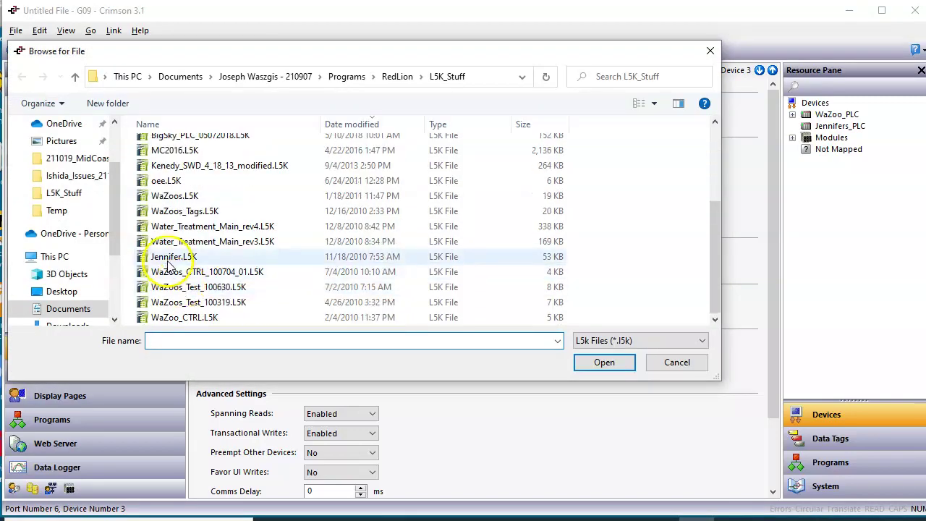
pyautogui.click(169, 258)
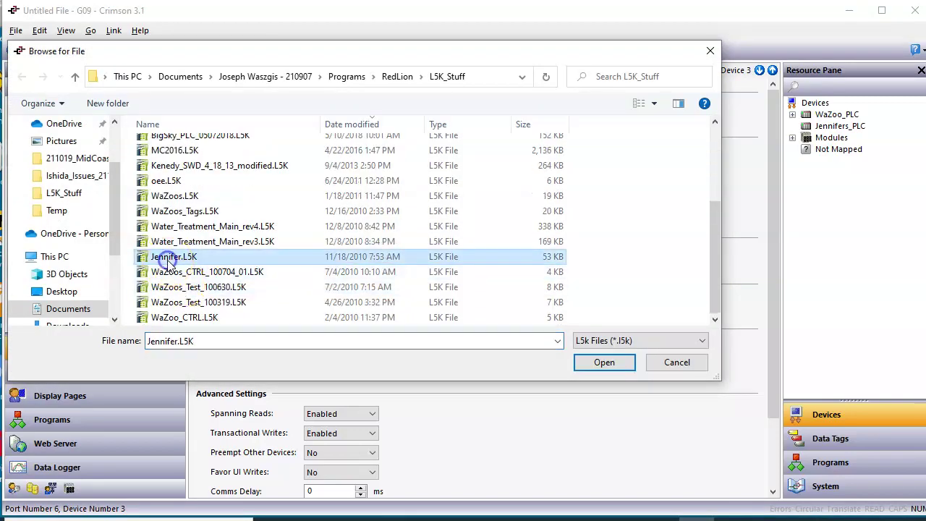
pyautogui.click(612, 365)
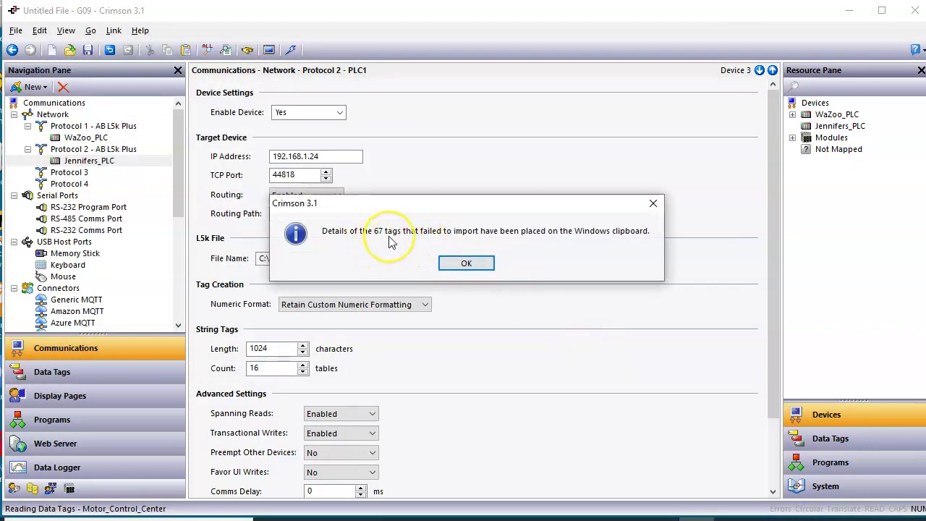
# Step: Create Jennifers_PLC data tags from the whole Jennifer tag tree, confirming both prompts
pyautogui.click(466, 265)
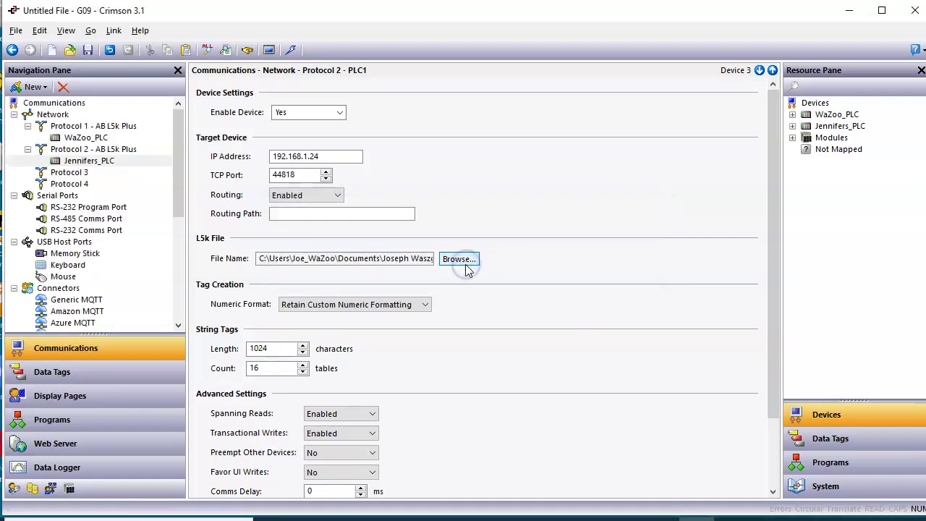
pyautogui.scroll(-3, 572, 296)
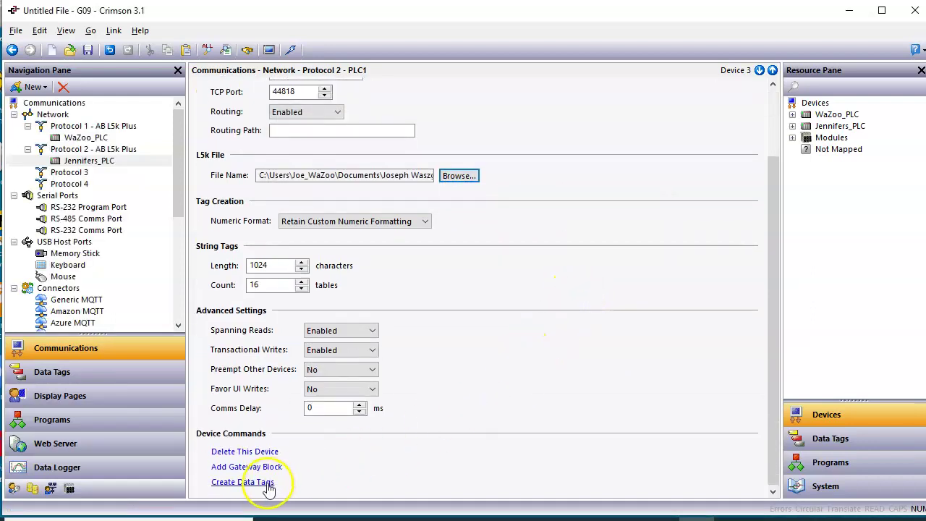
pyautogui.click(243, 482)
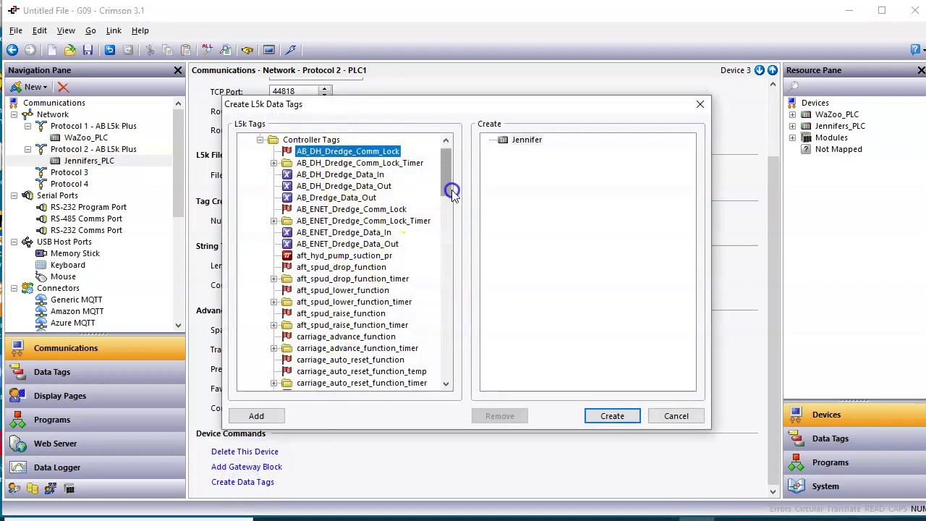
pyautogui.moveTo(451, 186); pyautogui.dragTo(468, 171)
pyautogui.click(379, 165)
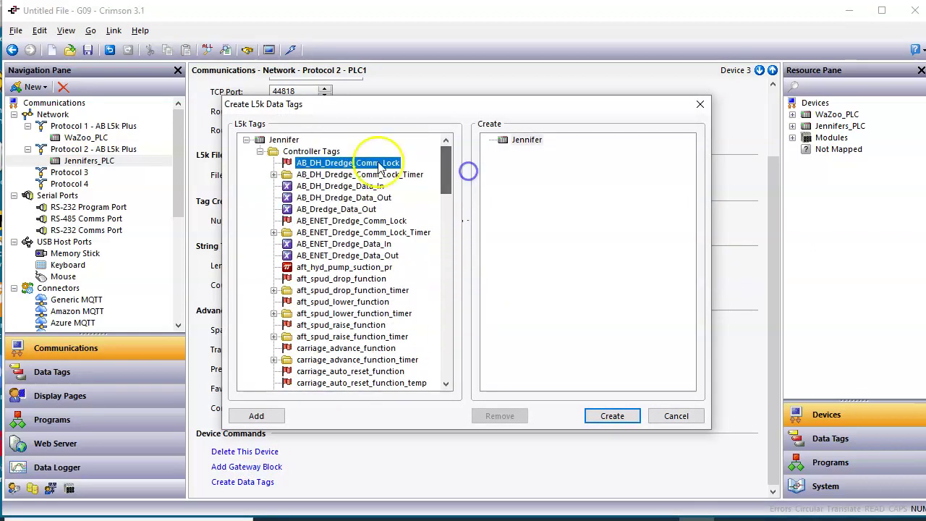
pyautogui.click(284, 140)
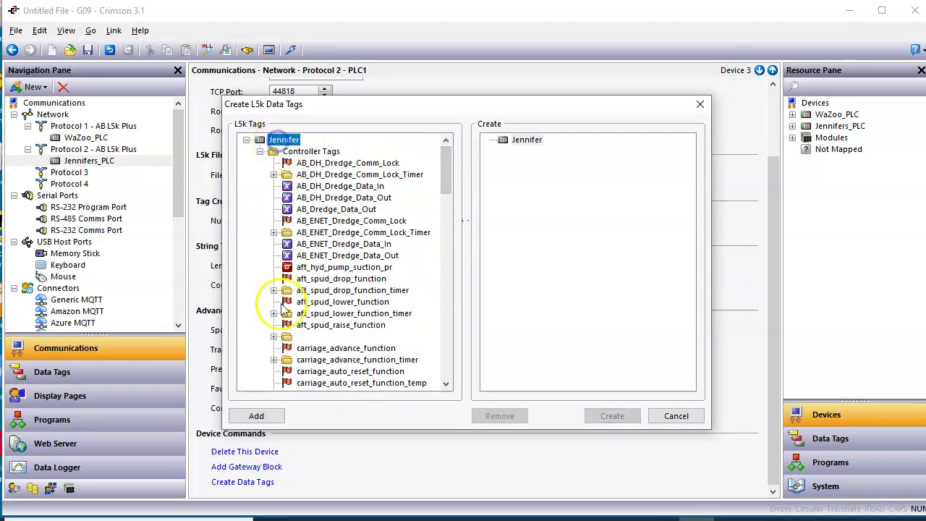
pyautogui.click(255, 415)
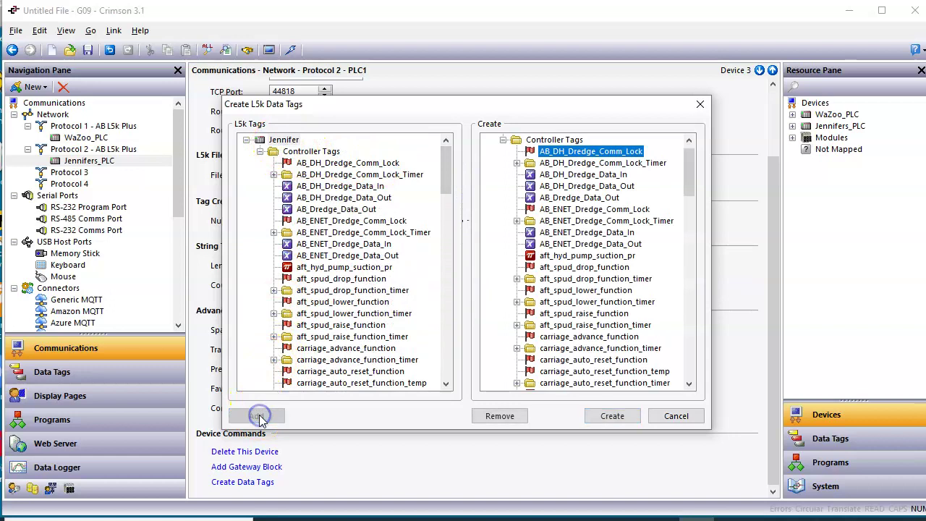
pyautogui.click(612, 419)
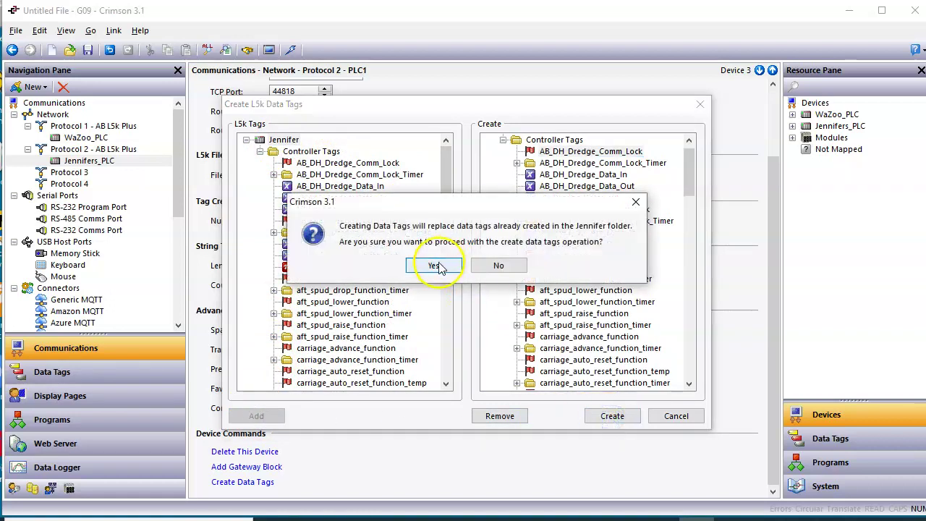
pyautogui.click(438, 267)
pyautogui.click(437, 265)
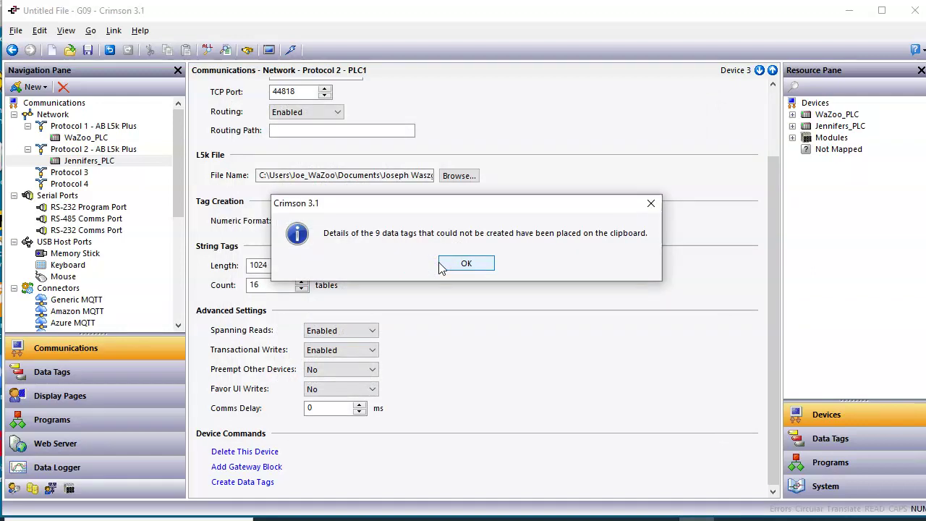
pyautogui.click(471, 266)
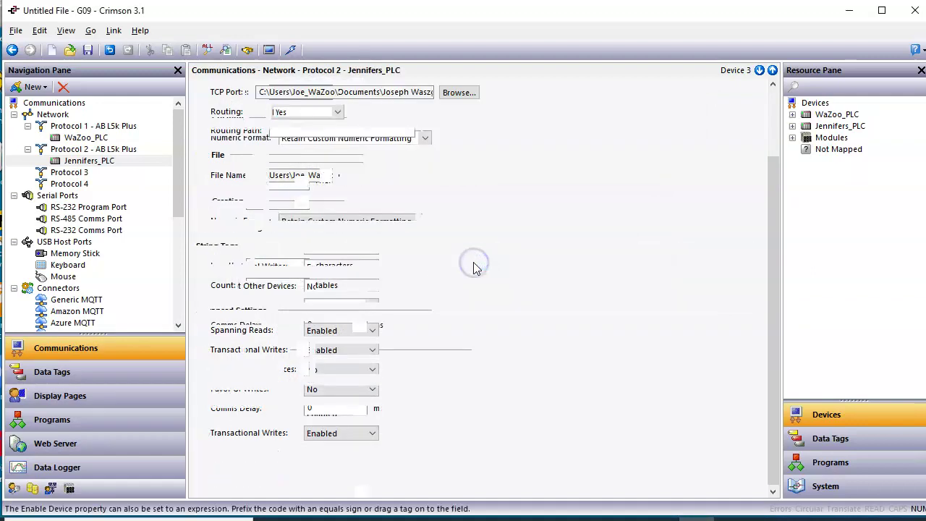
# Step: Expand Jennifers_PLC's Controller_Tags folder and scroll through the created tags
pyautogui.click(83, 372)
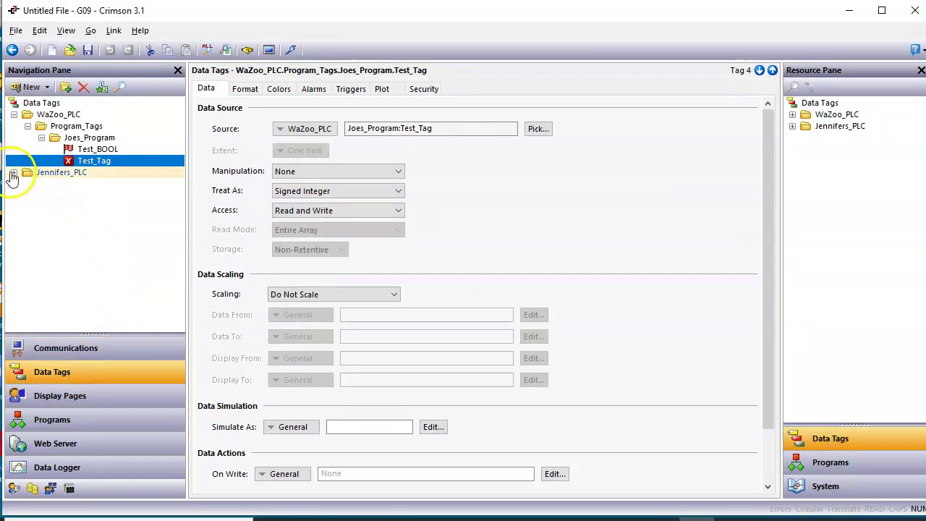
pyautogui.click(14, 174)
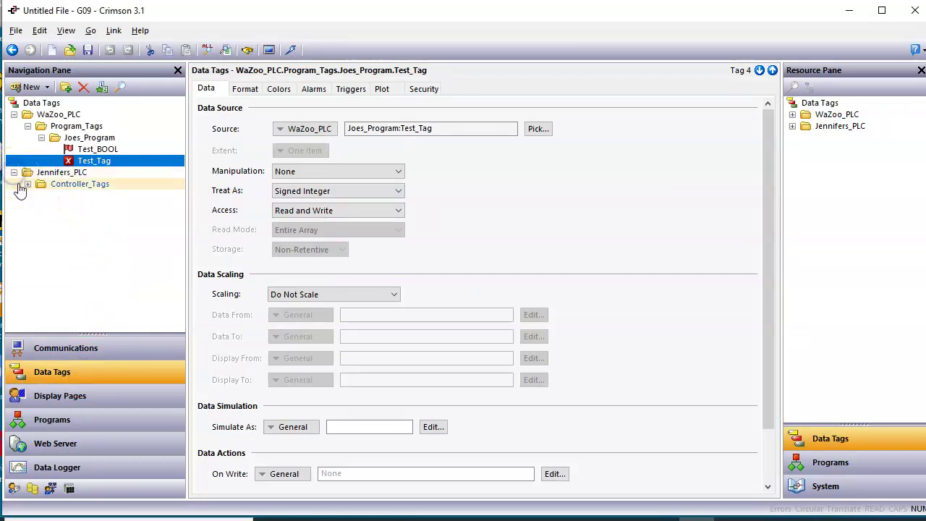
pyautogui.click(27, 184)
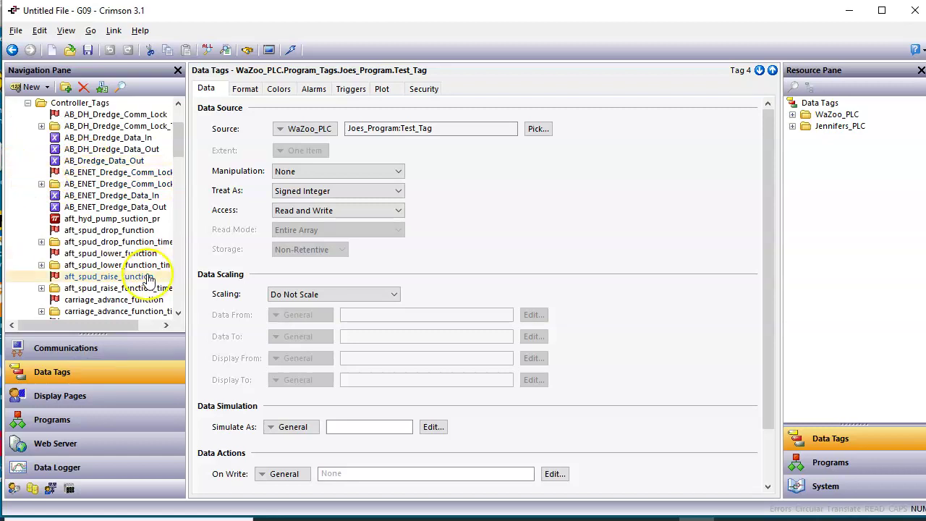
pyautogui.scroll(-13, 149, 279)
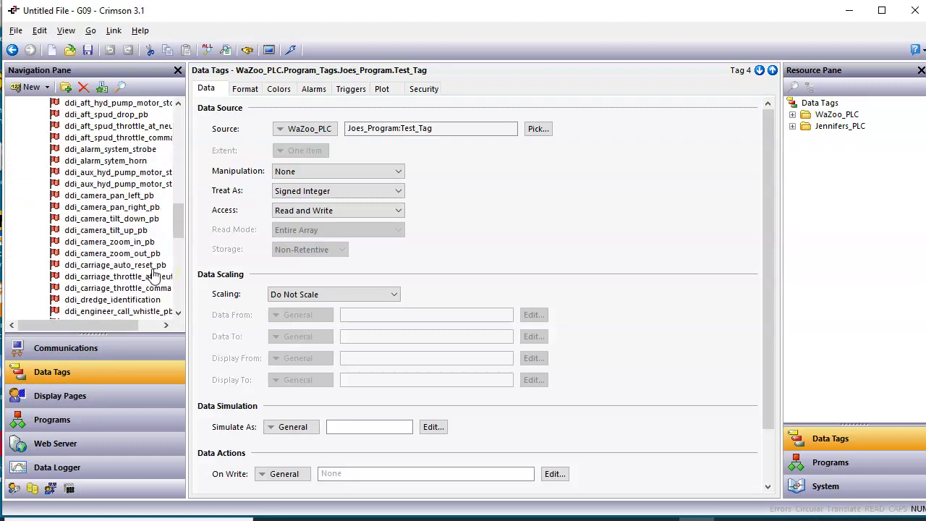
pyautogui.scroll(-6, 153, 274)
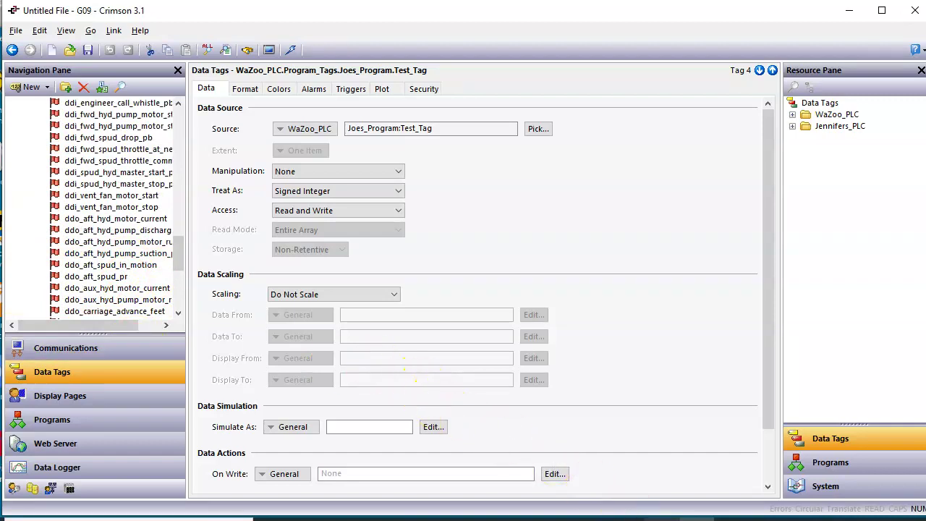
pyautogui.click(659, 517)
# Step: View the new 1 note listing the 9 tags that failed to import
pyautogui.click(624, 299)
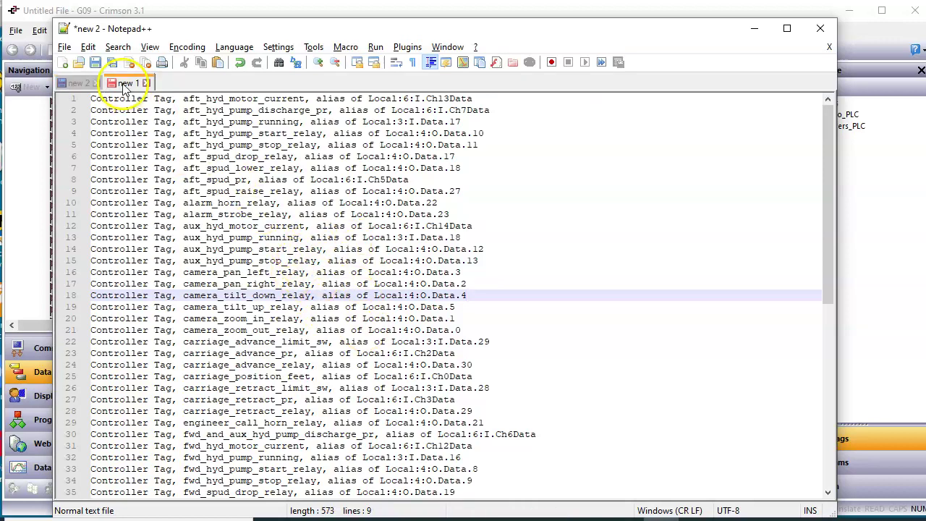
pyautogui.click(124, 82)
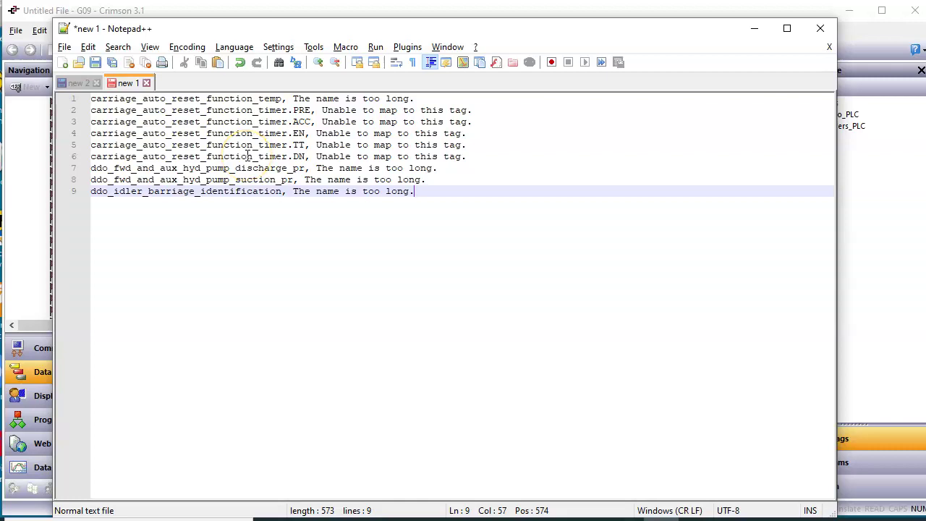
# Step: Return to Crimson and show WaZoo_PLC's device settings under Protocol 1
pyautogui.click(10, 190)
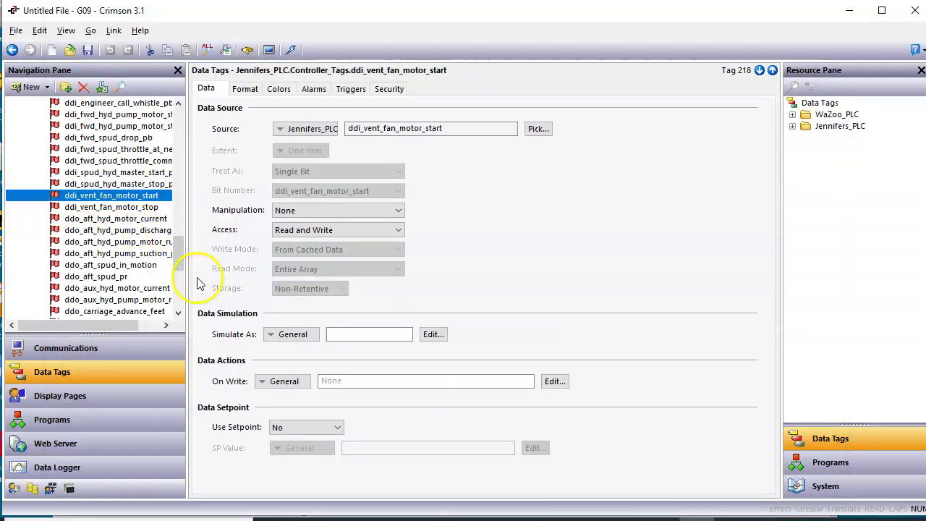
pyautogui.moveTo(180, 261); pyautogui.dragTo(200, 141)
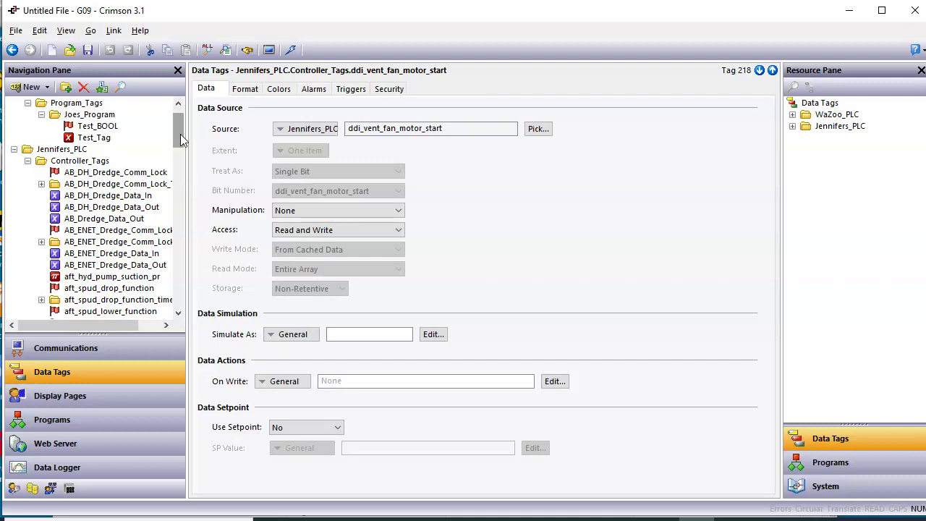
pyautogui.click(120, 353)
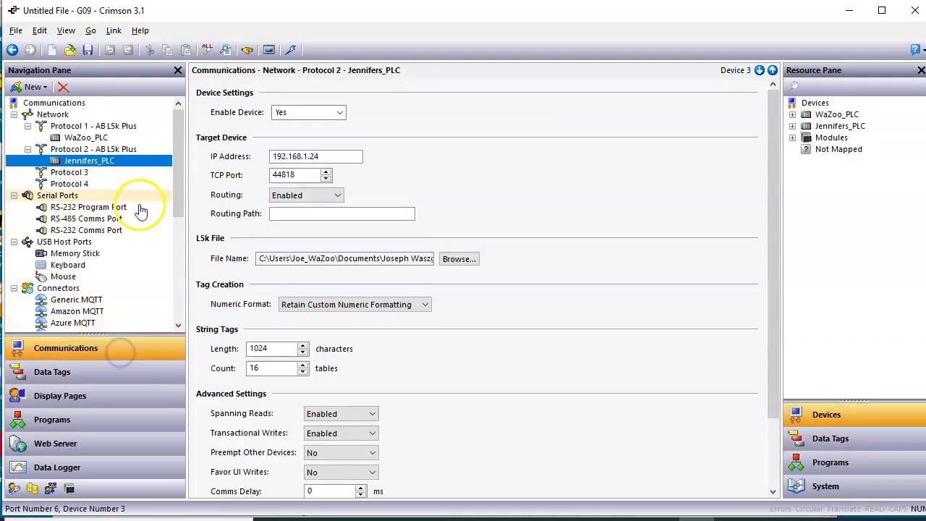
pyautogui.click(101, 138)
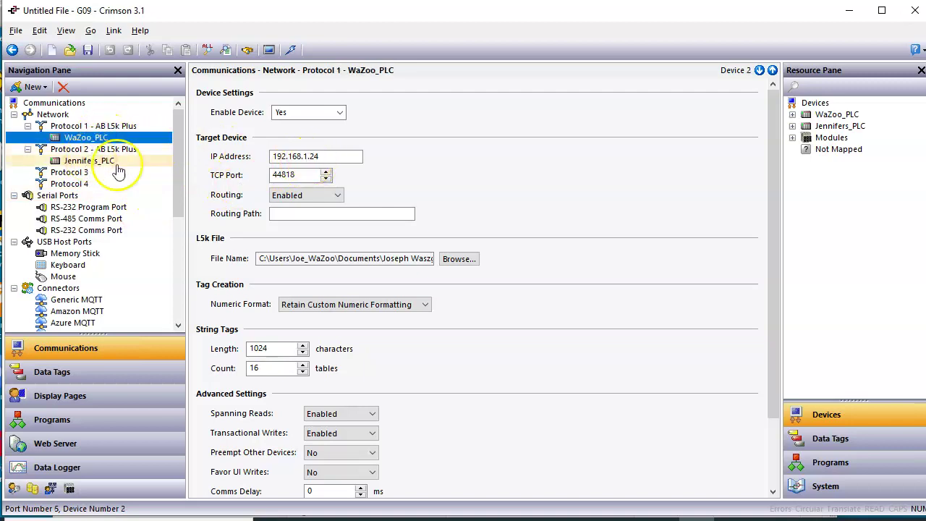
pyautogui.click(291, 176)
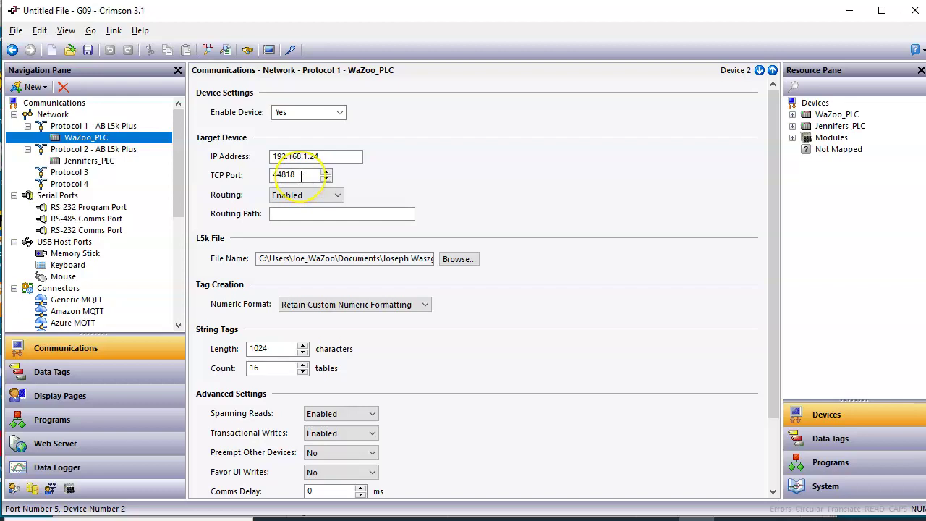
# Step: Drag WaZoo_PLC's data tags onto Page1 as data displays
pyautogui.click(109, 396)
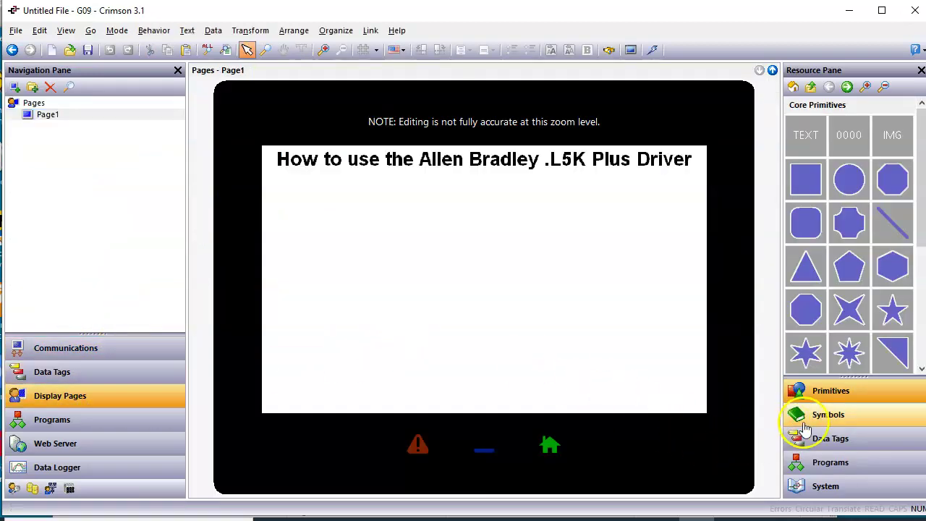
pyautogui.click(829, 440)
pyautogui.moveTo(832, 115); pyautogui.dragTo(318, 212)
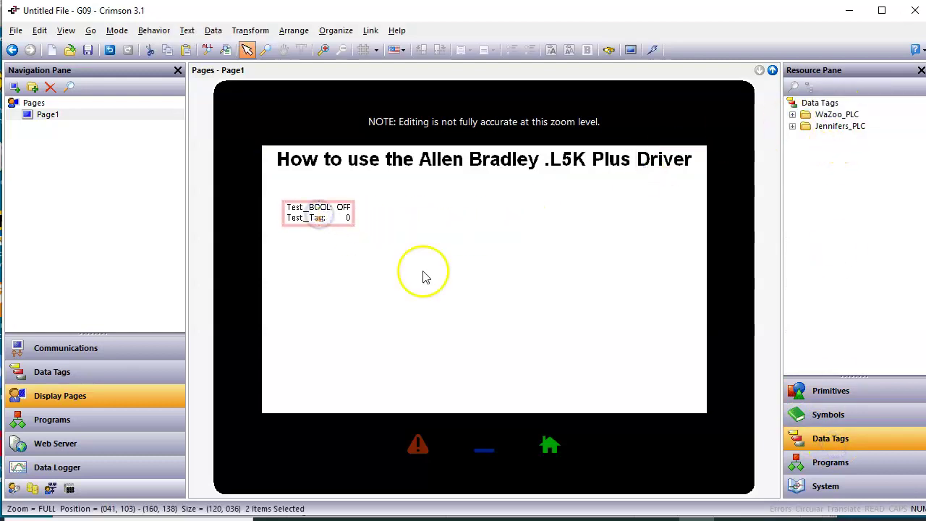
# Step: Place the first Jennifers_PLC timer's PRE, ACC, EN, TT and DN values on Page1
pyautogui.click(792, 127)
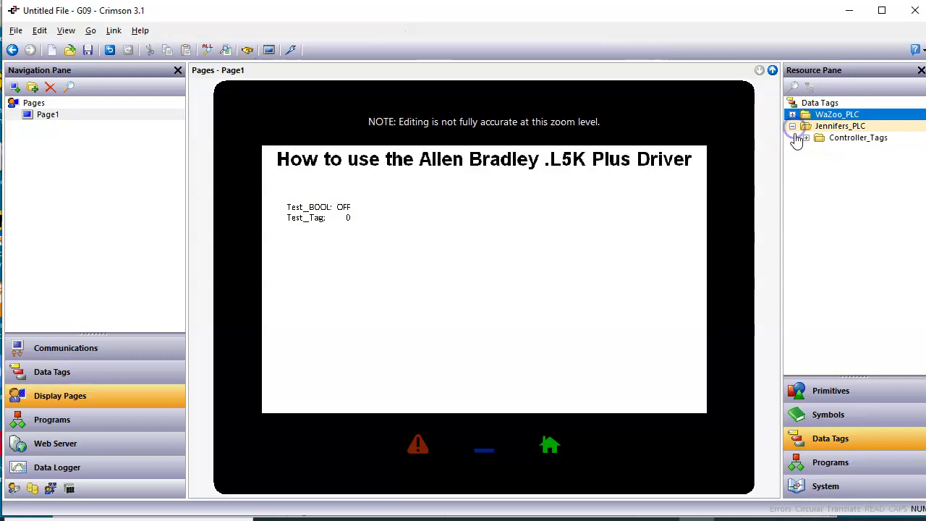
pyautogui.click(806, 138)
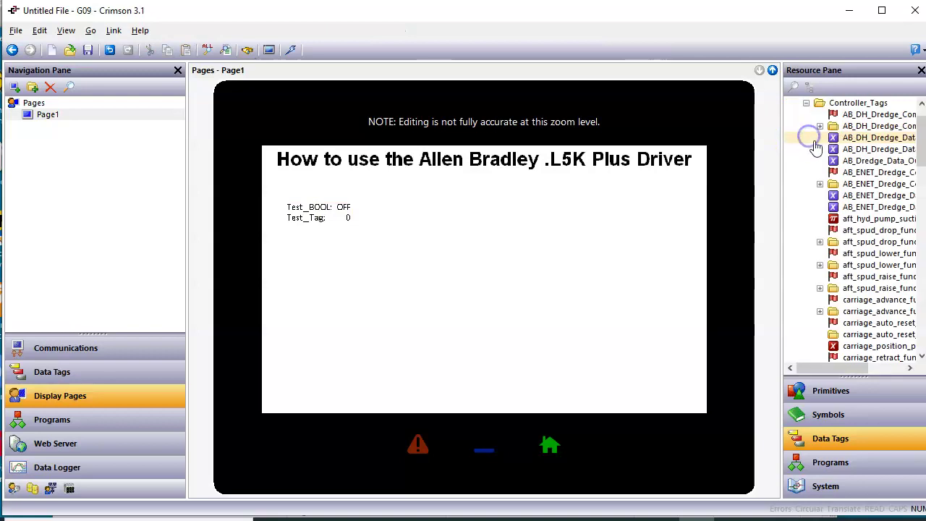
pyautogui.click(876, 115)
pyautogui.click(820, 126)
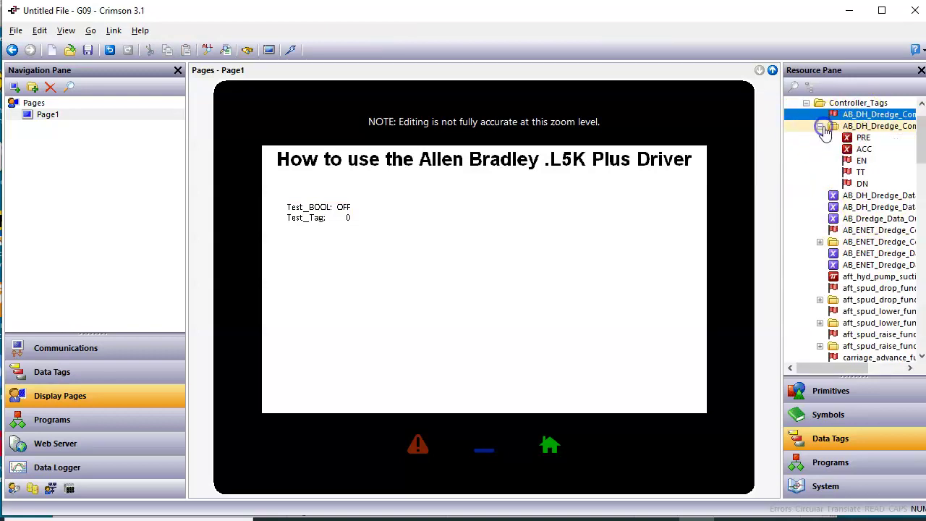
pyautogui.moveTo(875, 126); pyautogui.dragTo(497, 218)
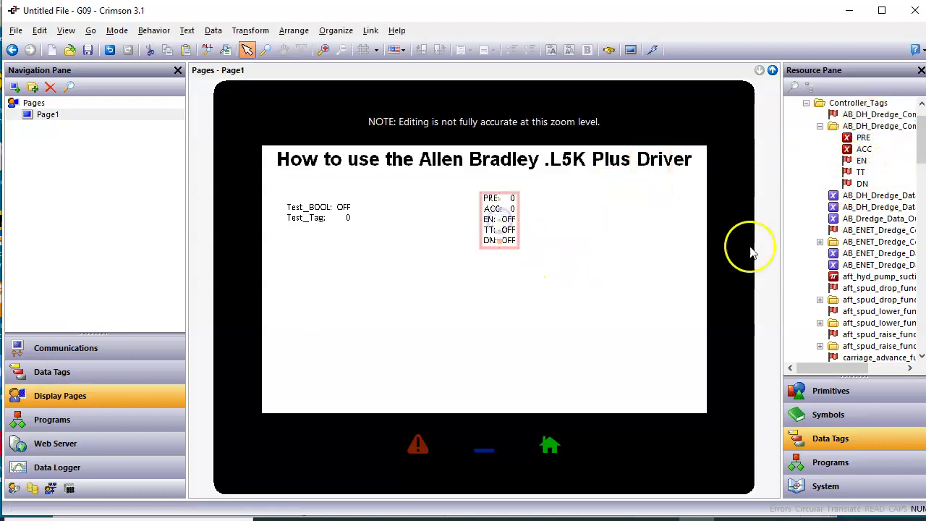
# Step: Place Jennifer tags AB_DH_Dredge_Data_In through aft_hyd_pump_suction_pr on Page1's right side
pyautogui.click(871, 196)
pyautogui.keyDown('shift'); pyautogui.click(872, 280); pyautogui.keyUp('shift')
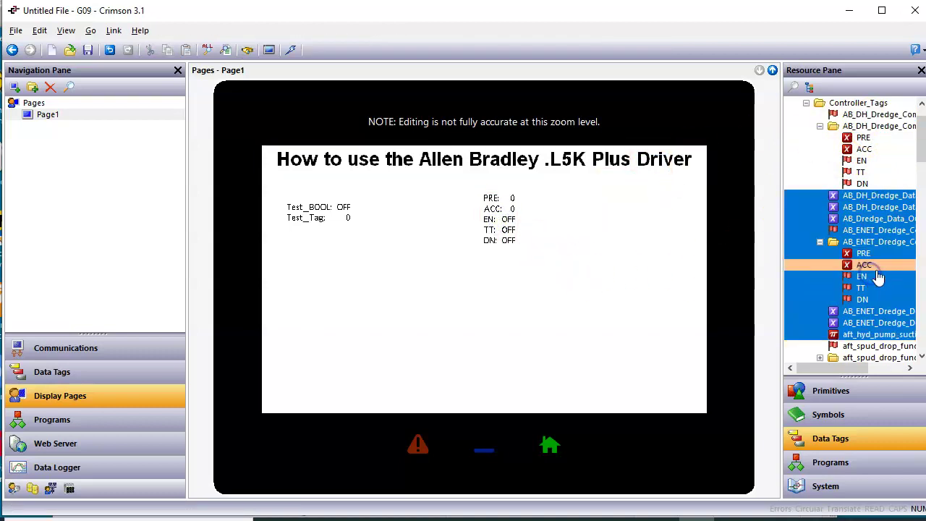
pyautogui.moveTo(874, 277); pyautogui.dragTo(620, 285)
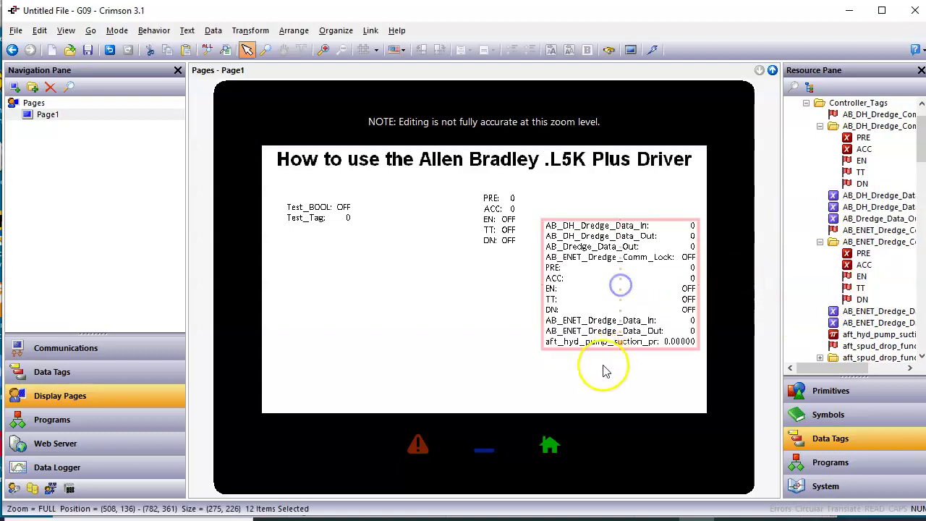
pyautogui.click(562, 387)
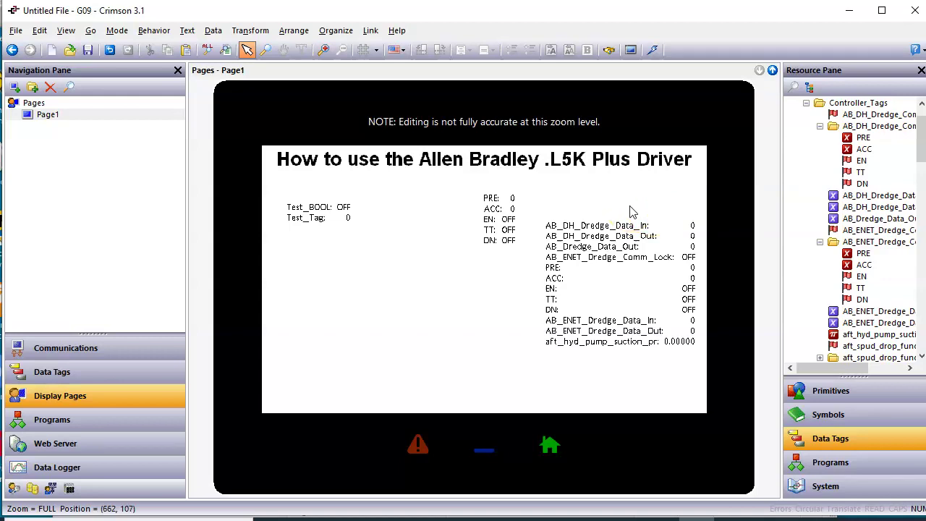
# Step: Add a new device under Protocol 1 beside WaZoo_PLC and open its settings as BigSky
pyautogui.click(145, 354)
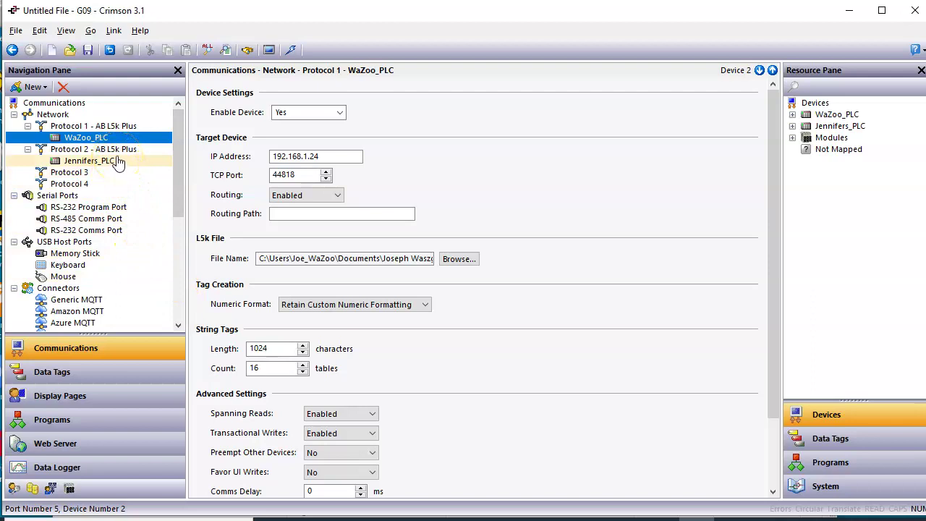
pyautogui.click(129, 131)
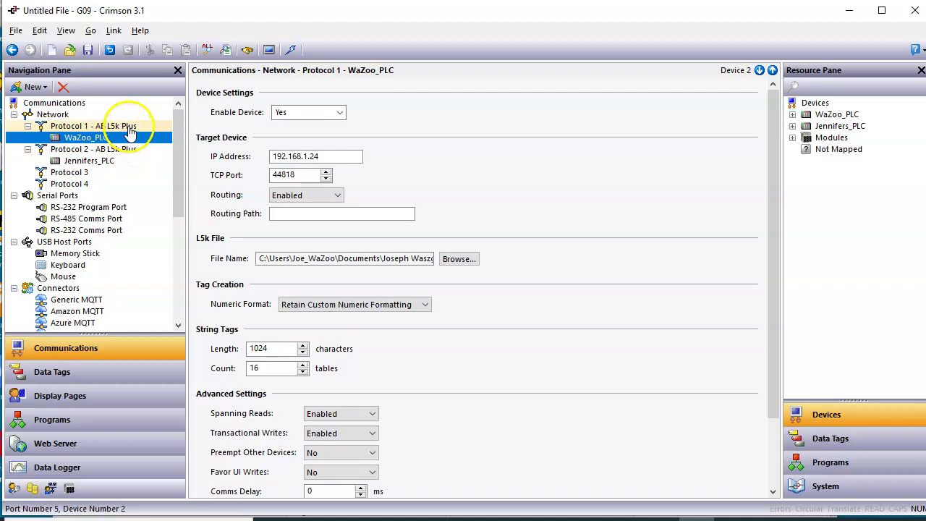
pyautogui.click(130, 130)
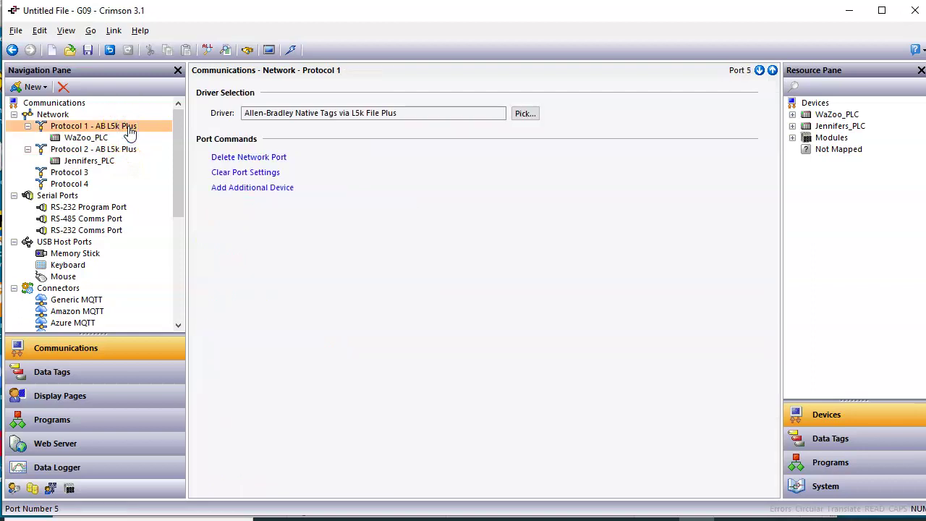
pyautogui.click(232, 190)
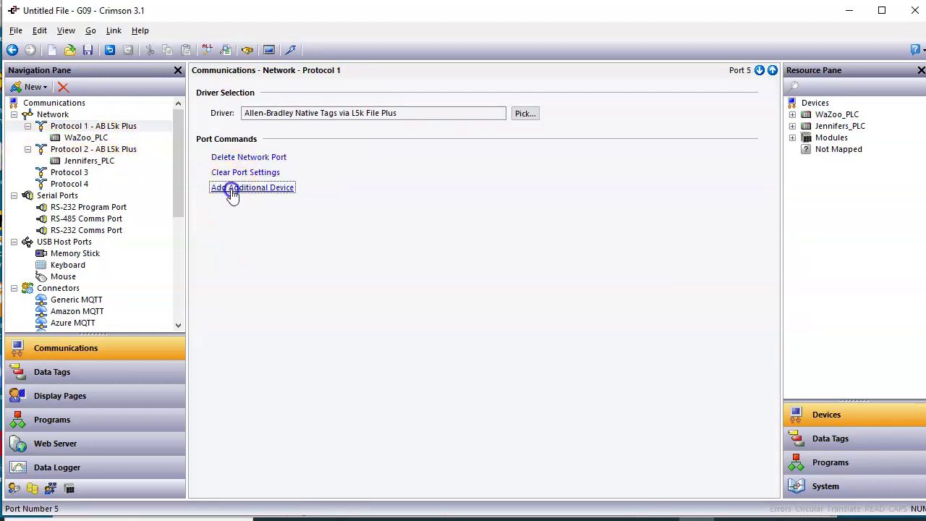
pyautogui.click(72, 149)
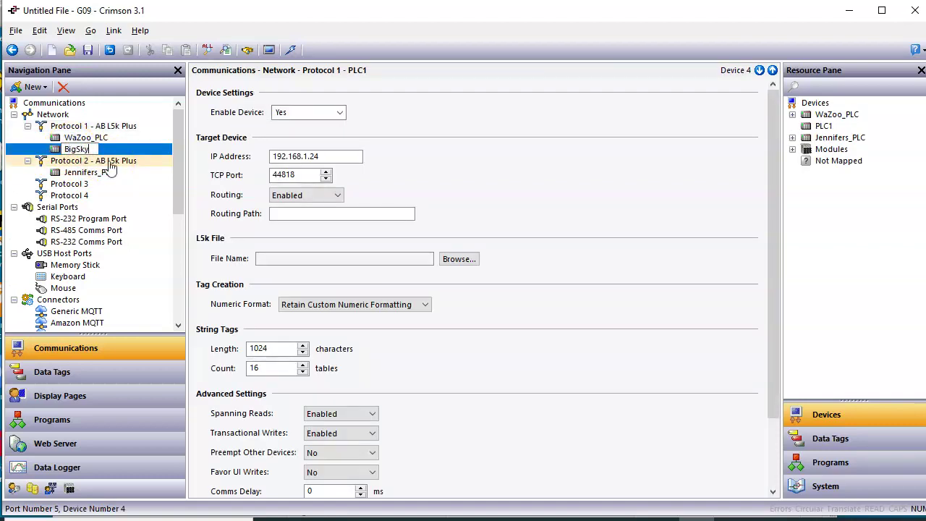
# Step: Load BigSky_PLC_05072018.L5K as the BigSky device's L5K file
pyautogui.click(459, 258)
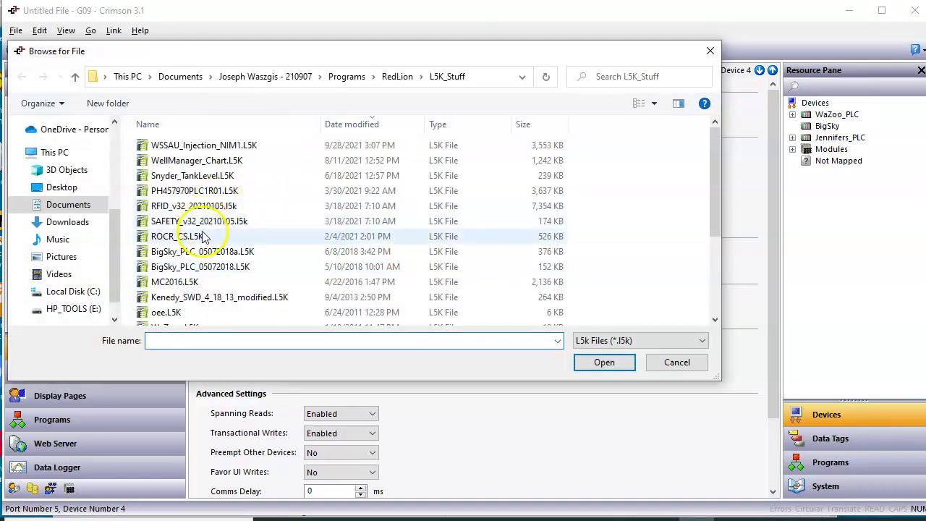
pyautogui.click(194, 253)
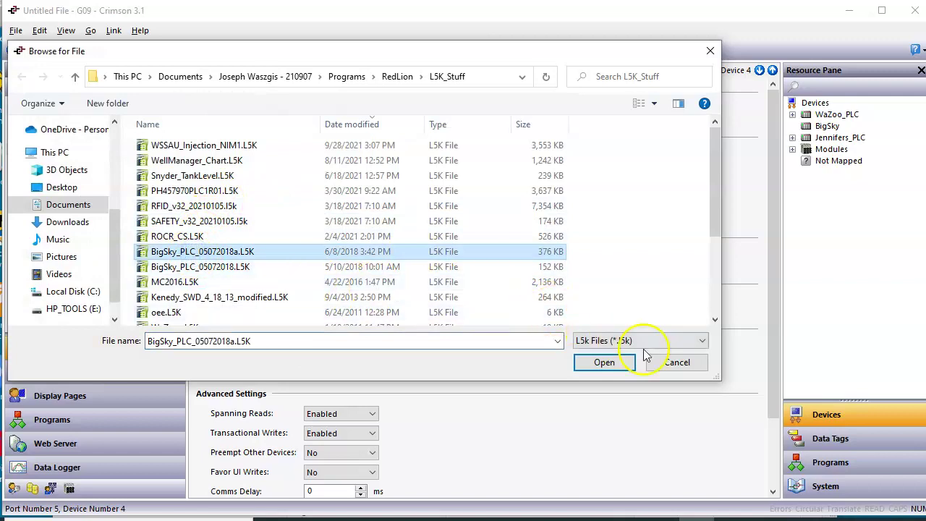
pyautogui.click(397, 268)
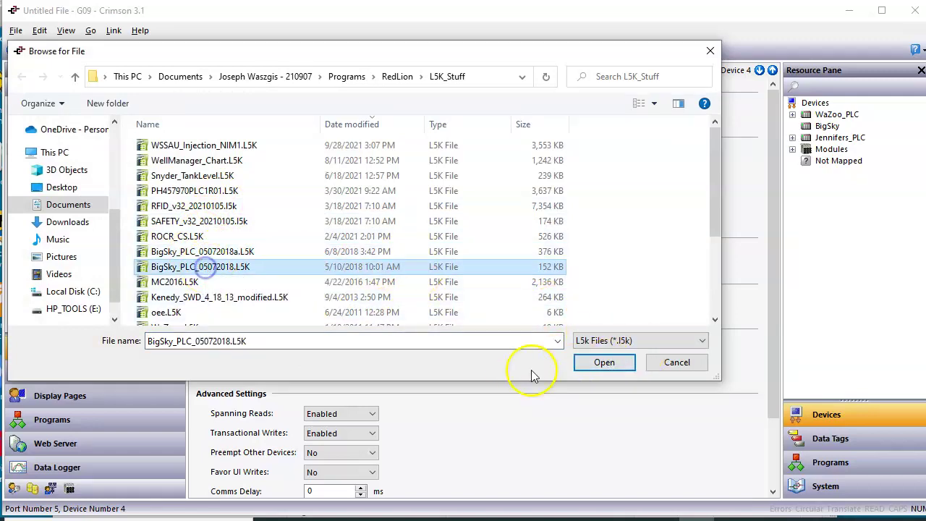
pyautogui.click(606, 364)
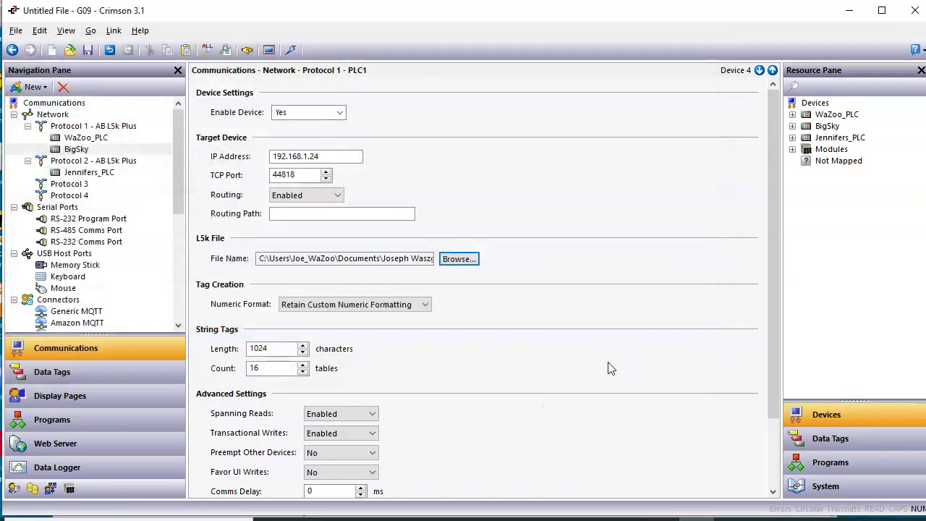
pyautogui.scroll(-3, 644, 269)
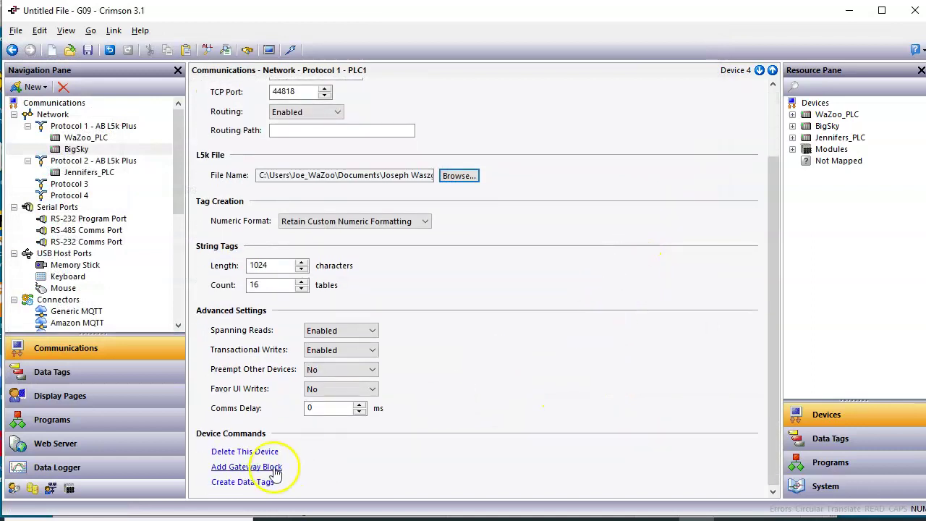
# Step: Create BigSky data tags from all Enlink_Big_Sky controller tags, accepting both confirmations
pyautogui.click(243, 481)
pyautogui.scroll(1, 282, 195)
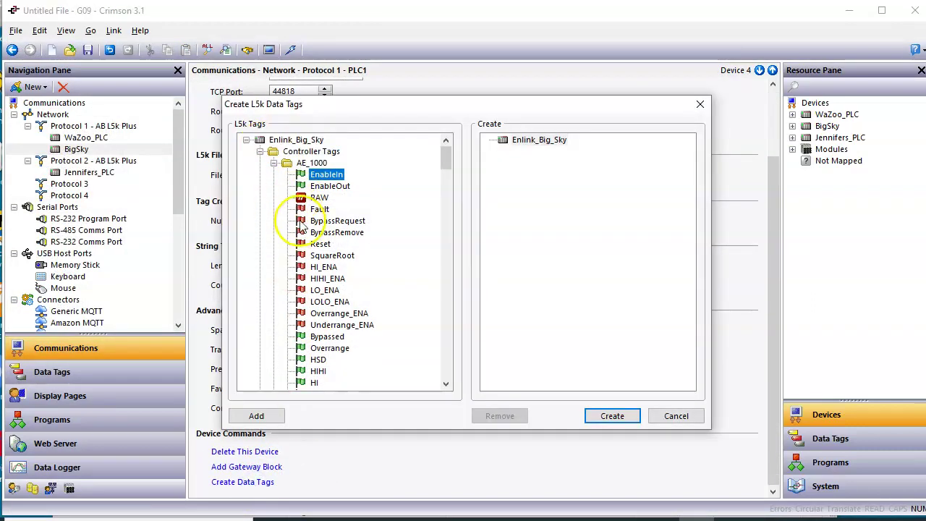
pyautogui.doubleClick(295, 140)
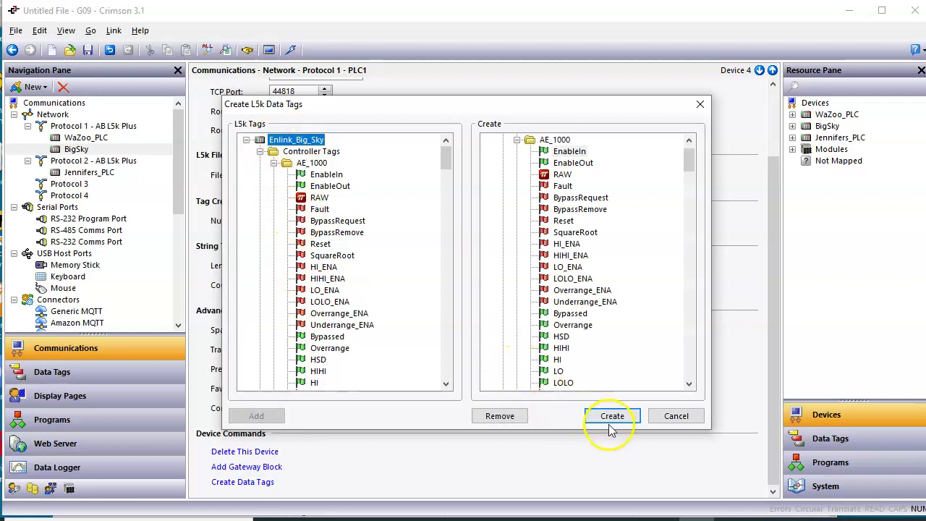
pyautogui.click(611, 416)
pyautogui.click(433, 323)
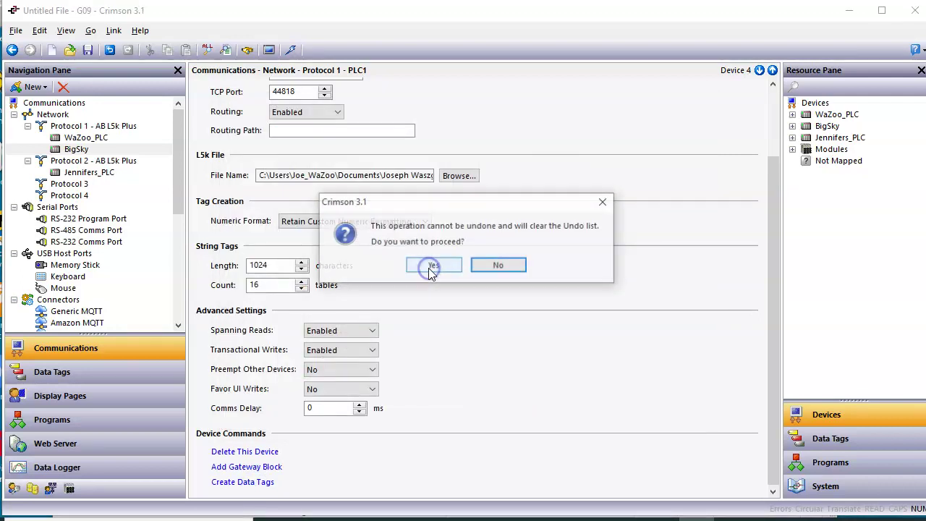
pyautogui.click(432, 266)
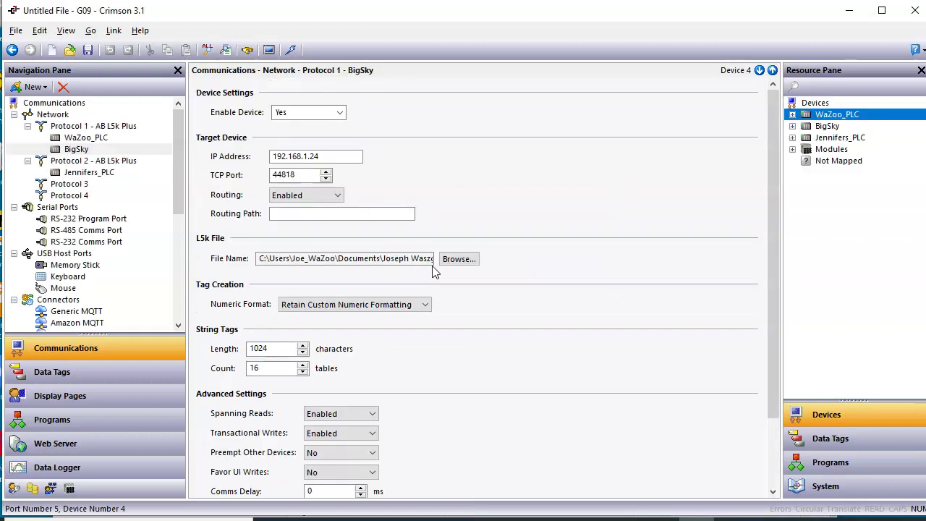
pyautogui.click(116, 369)
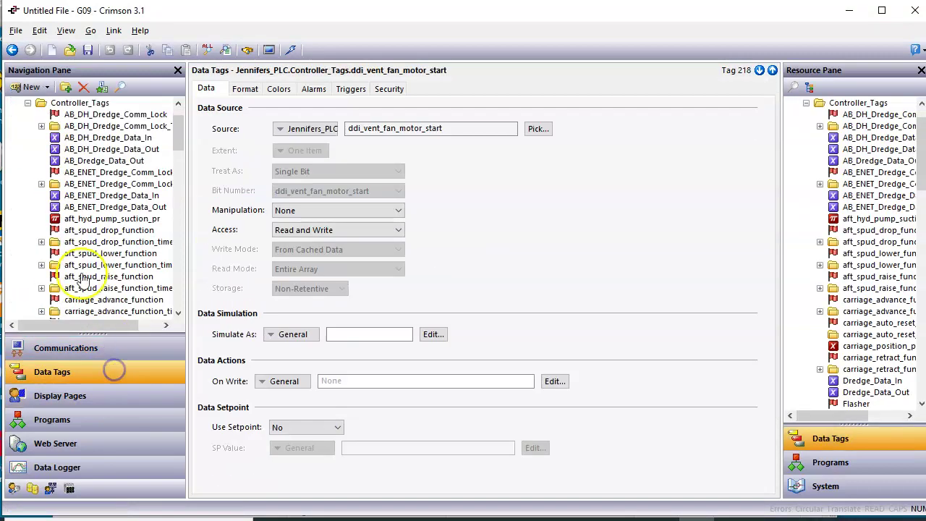
pyautogui.scroll(1, 25, 134)
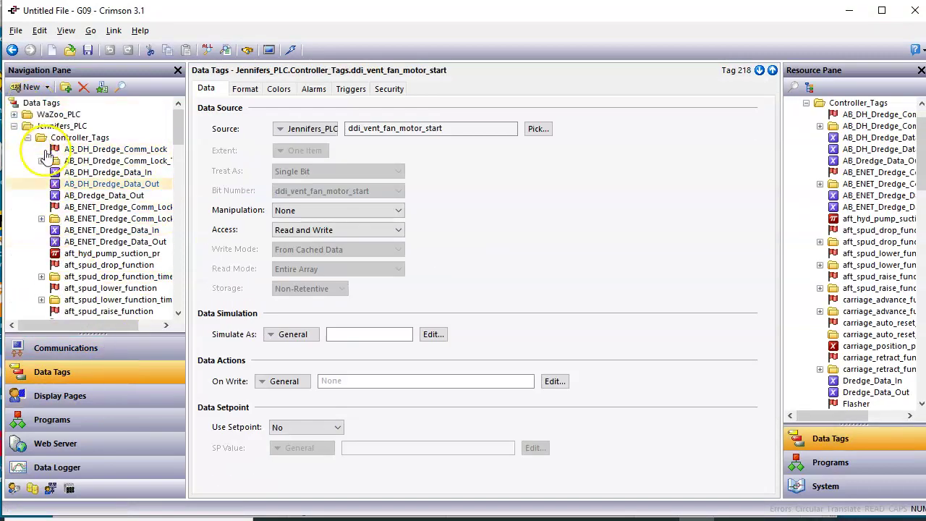
pyautogui.click(14, 127)
pyautogui.click(14, 137)
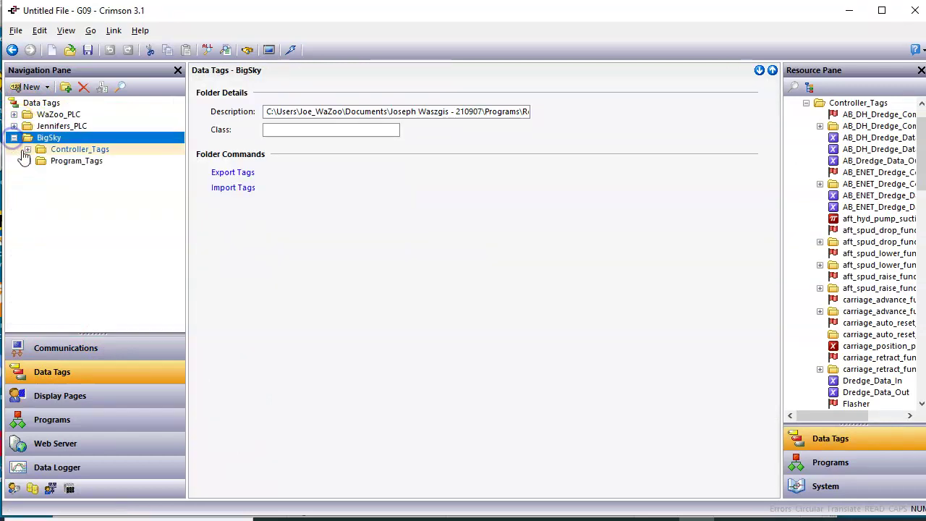
pyautogui.click(27, 149)
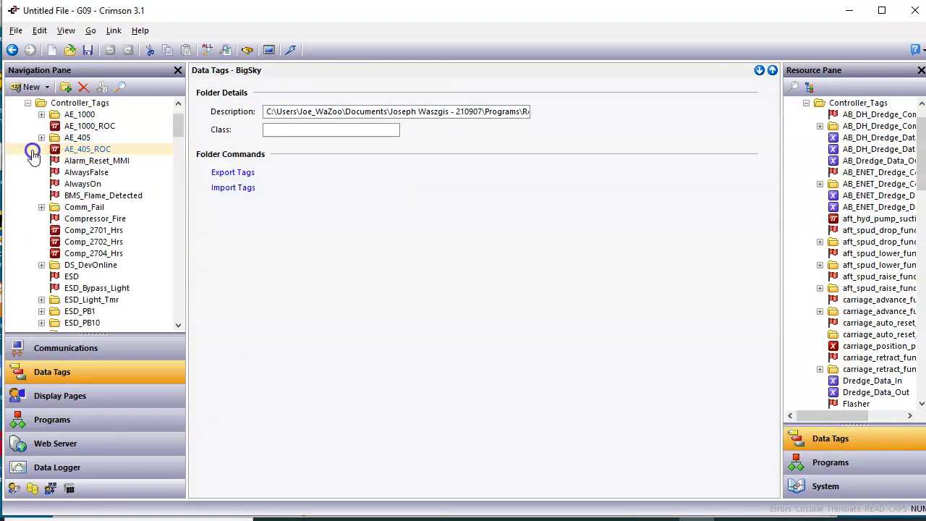
pyautogui.click(83, 353)
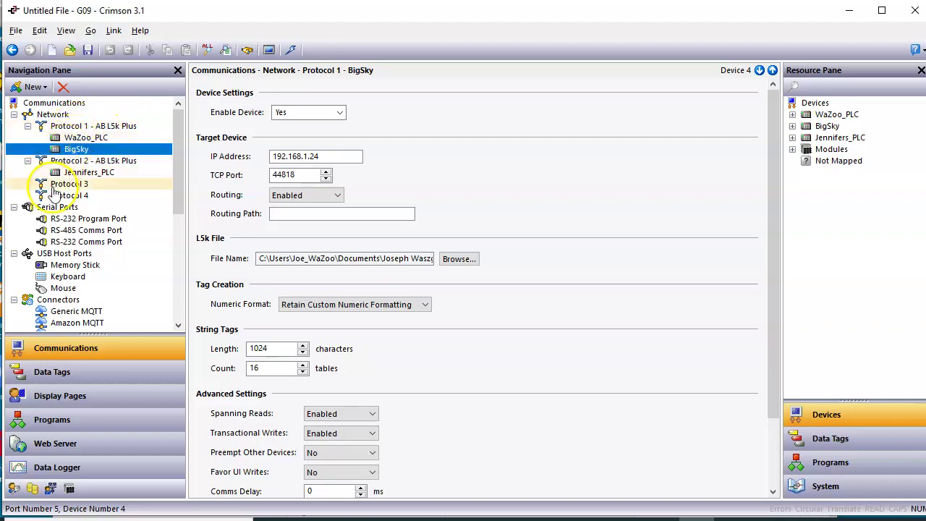
# Step: Add network ports up to Protocol 10, dismiss the 'No further ports' warning, and return to Page1
pyautogui.click(54, 115)
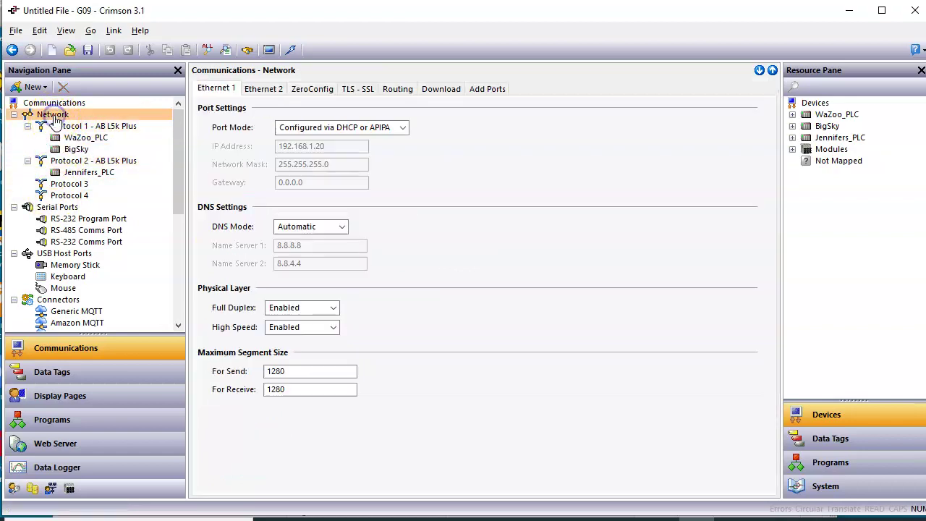
pyautogui.click(482, 91)
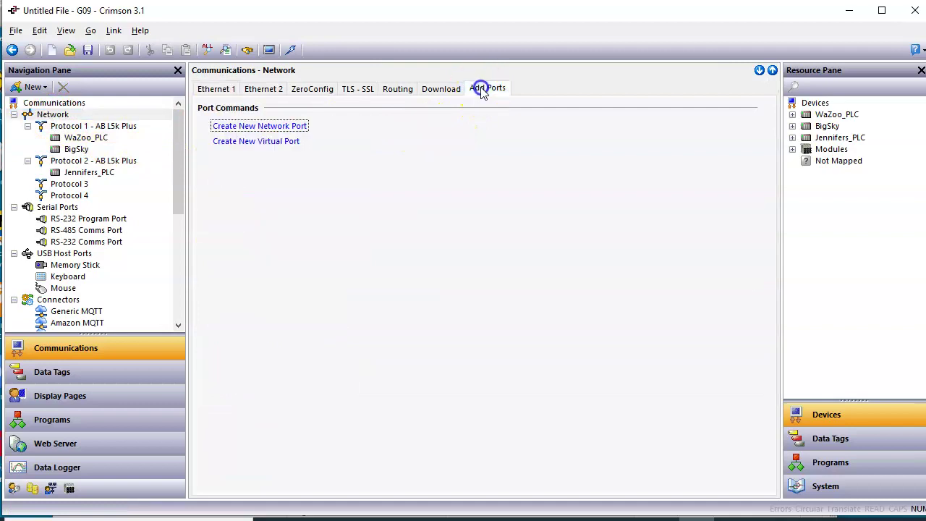
pyautogui.click(269, 126)
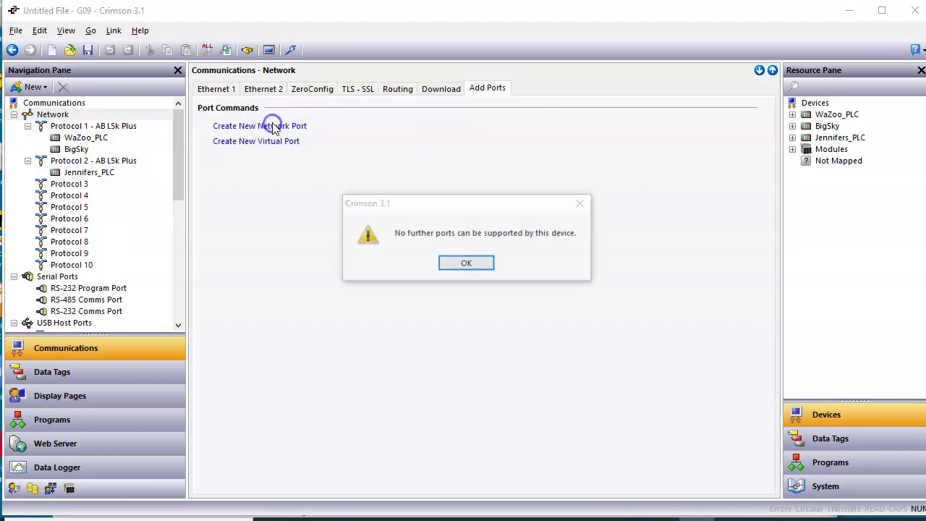
pyautogui.click(460, 265)
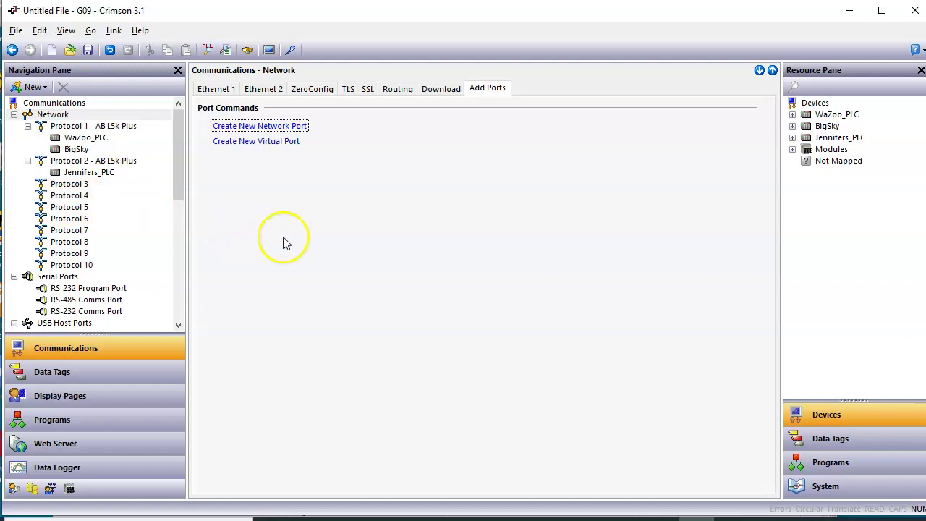
pyautogui.click(120, 397)
pyautogui.click(466, 311)
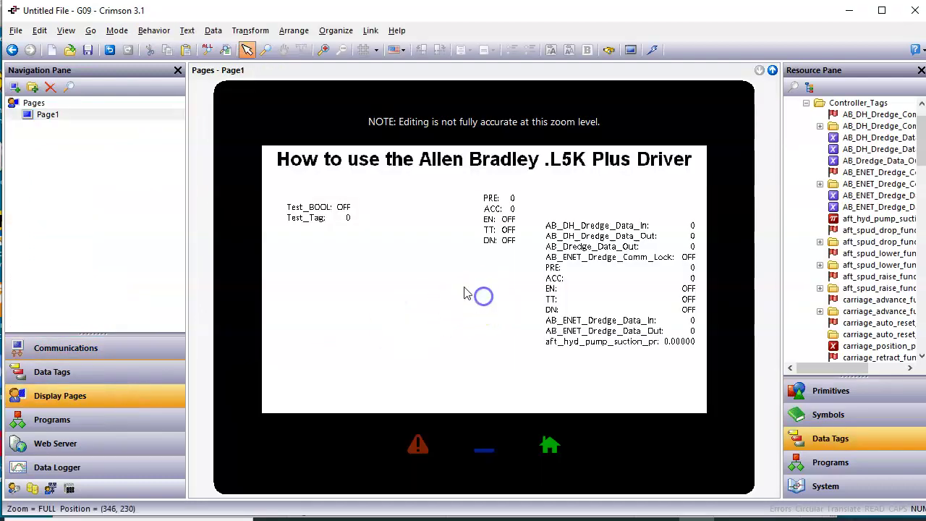
pyautogui.click(489, 177)
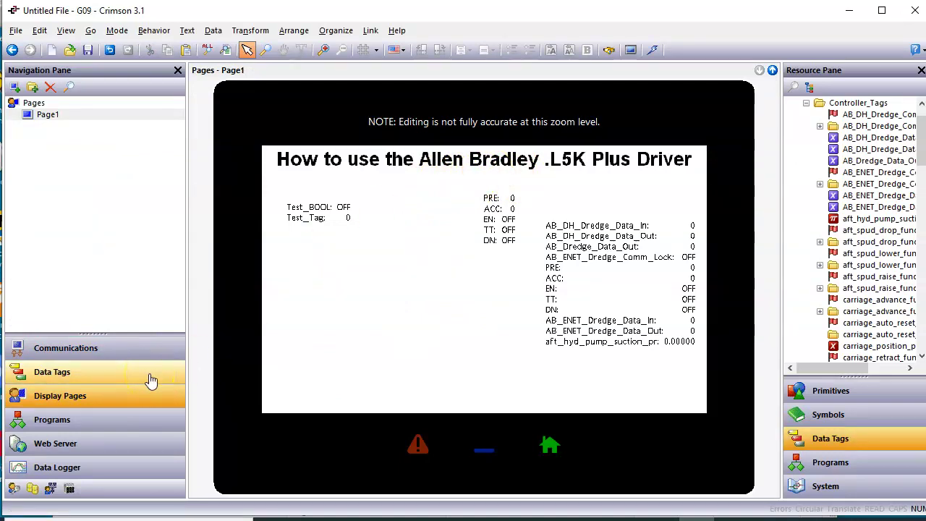
pyautogui.click(138, 347)
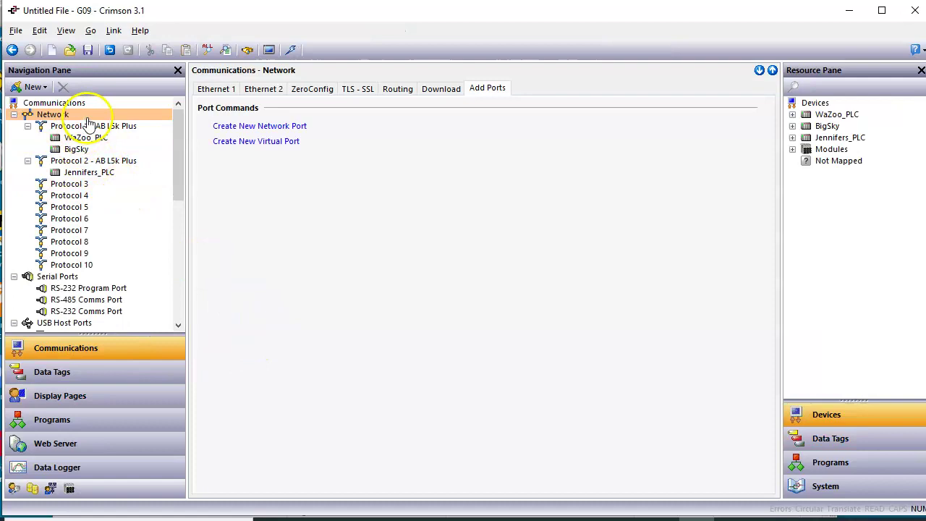
pyautogui.click(86, 138)
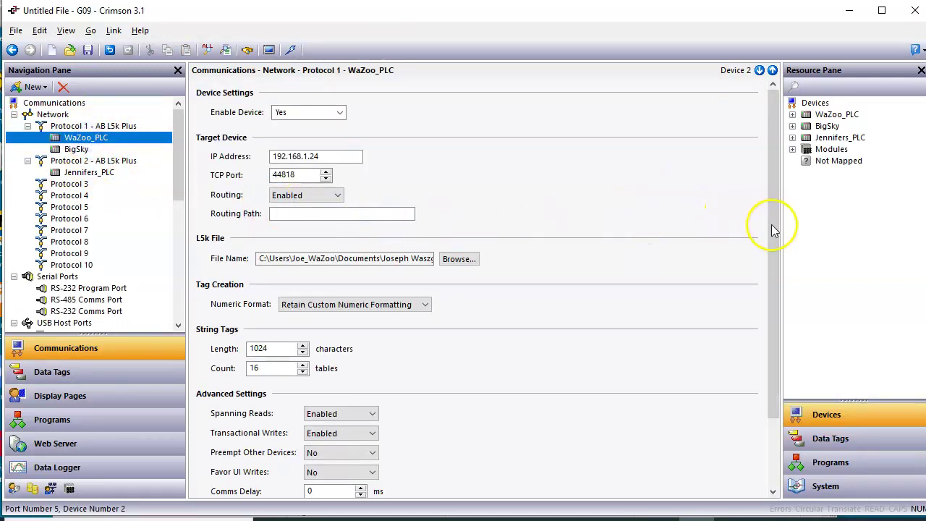
pyautogui.moveTo(772, 230); pyautogui.dragTo(823, 379)
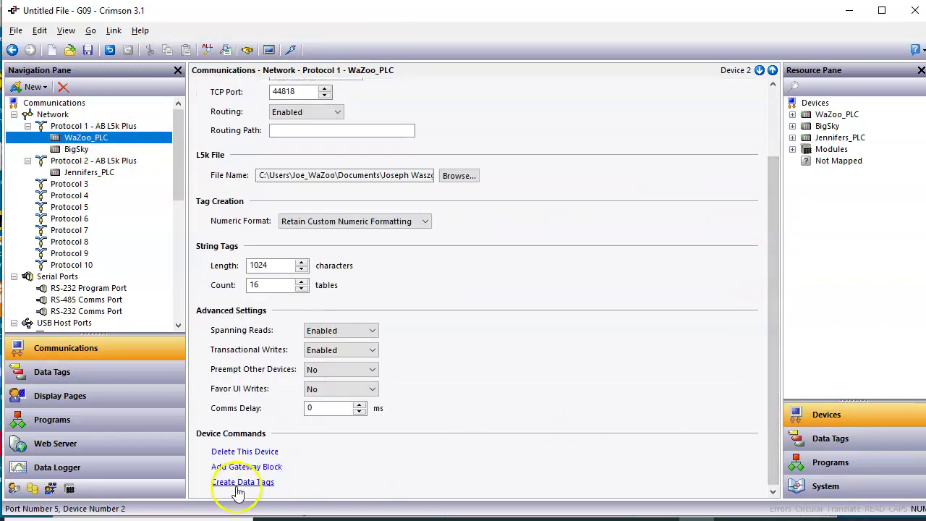
pyautogui.click(76, 396)
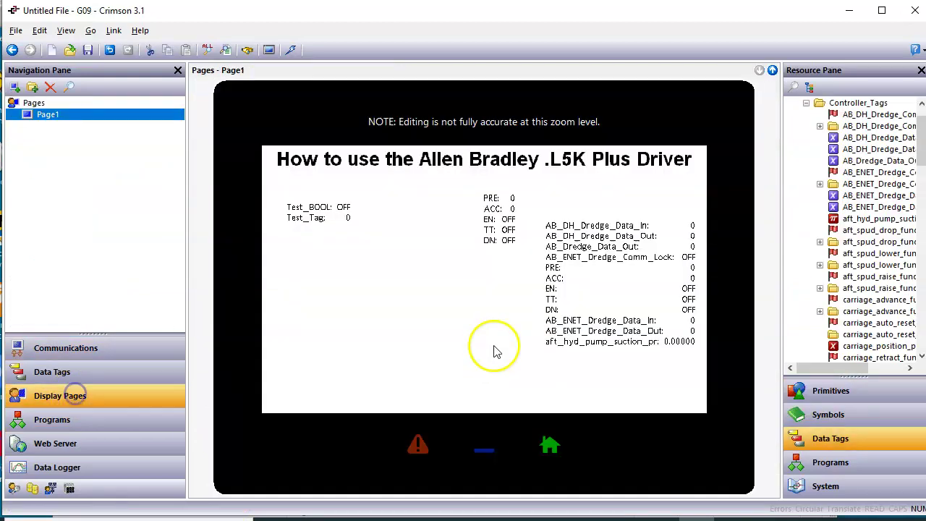
pyautogui.click(494, 338)
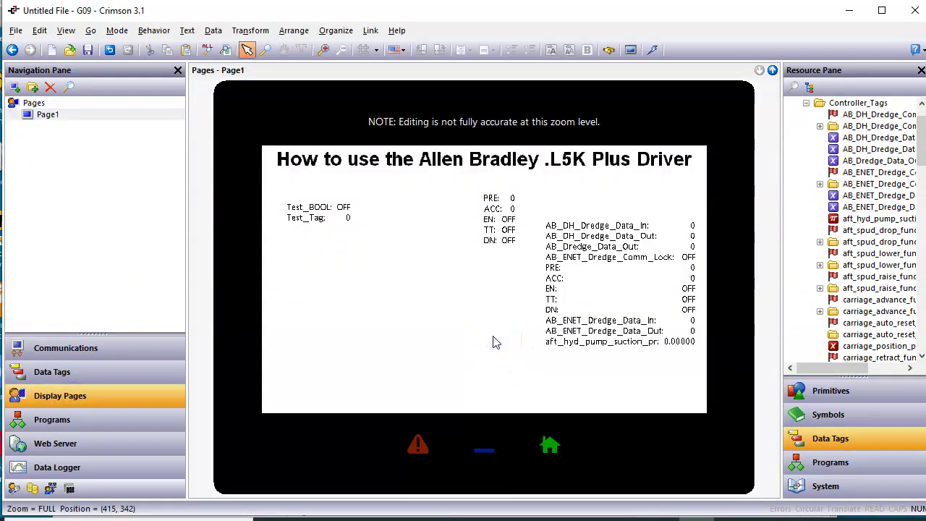